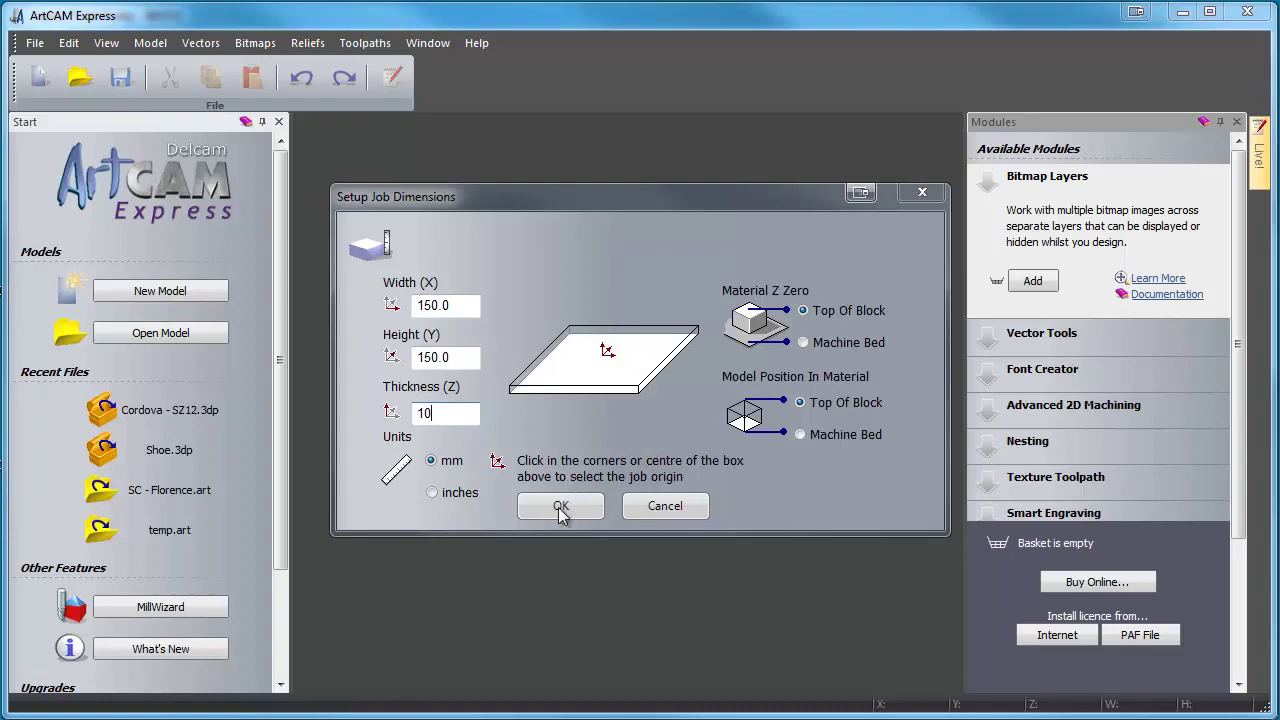
# Create a 150 × 150 × 10 mm job and view the circular dish clipart on the block in 3D
pyautogui.click(558, 508)
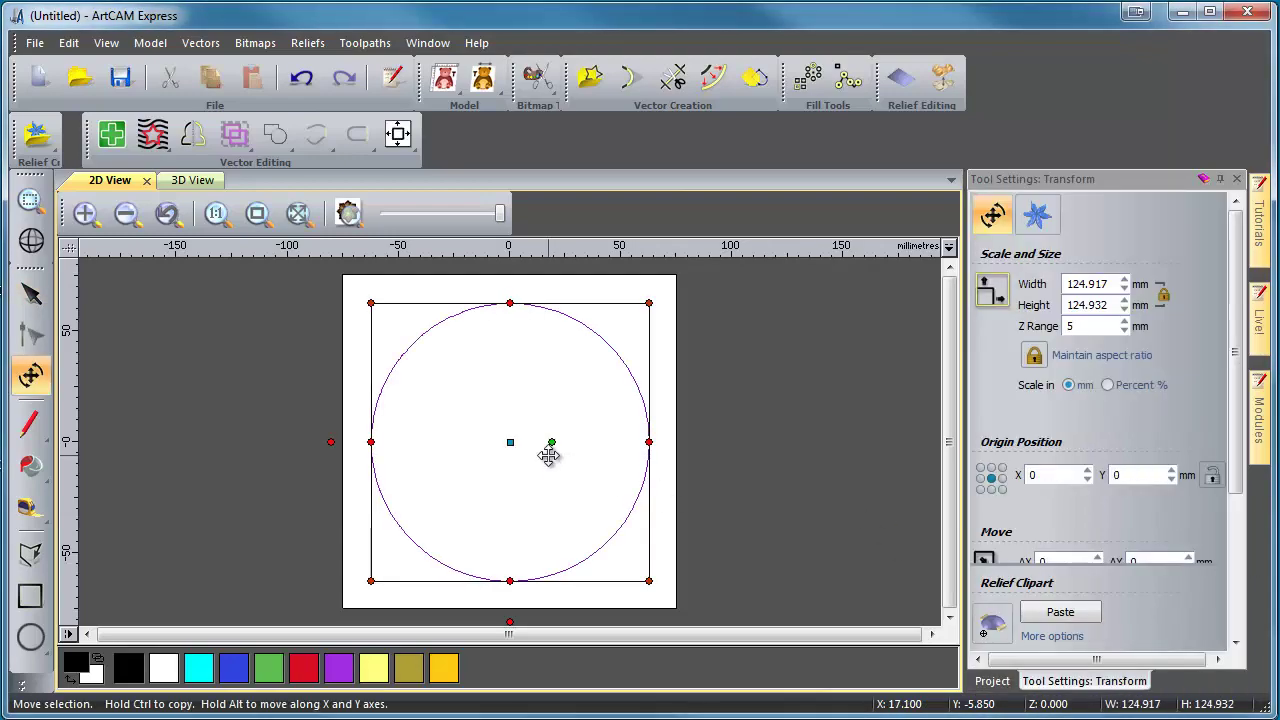
pyautogui.click(195, 181)
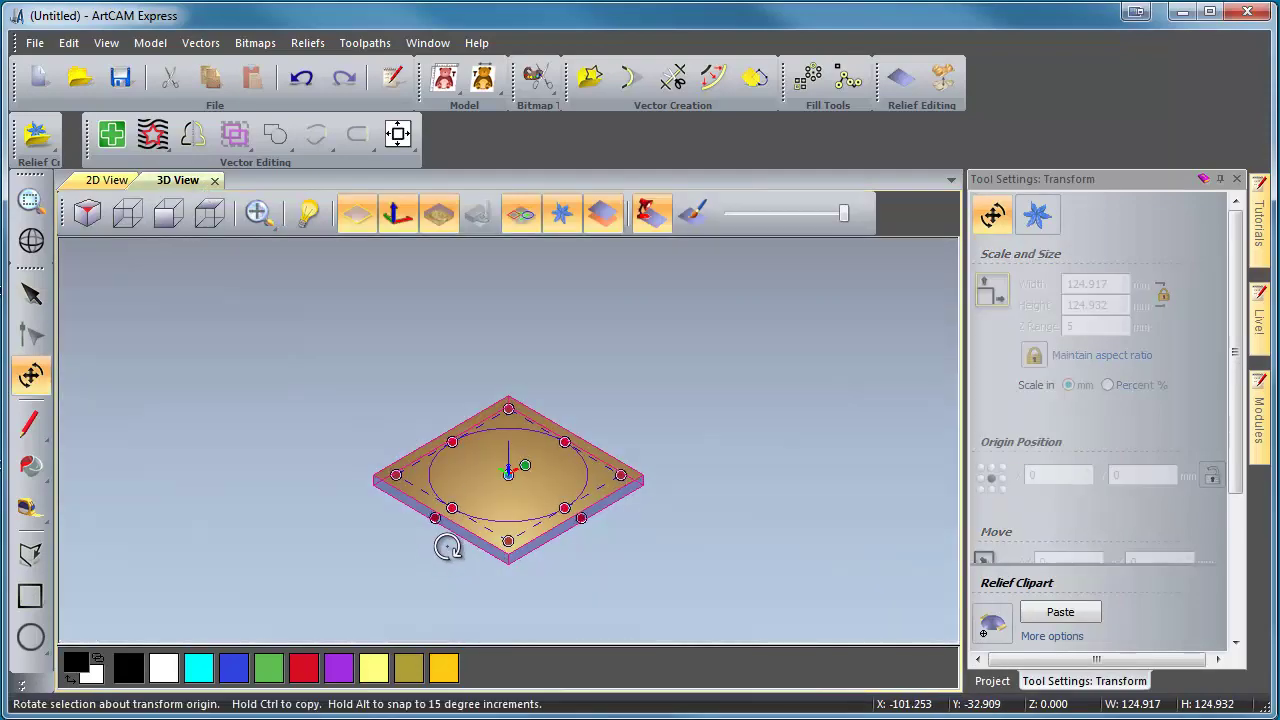
pyautogui.press('Escape')
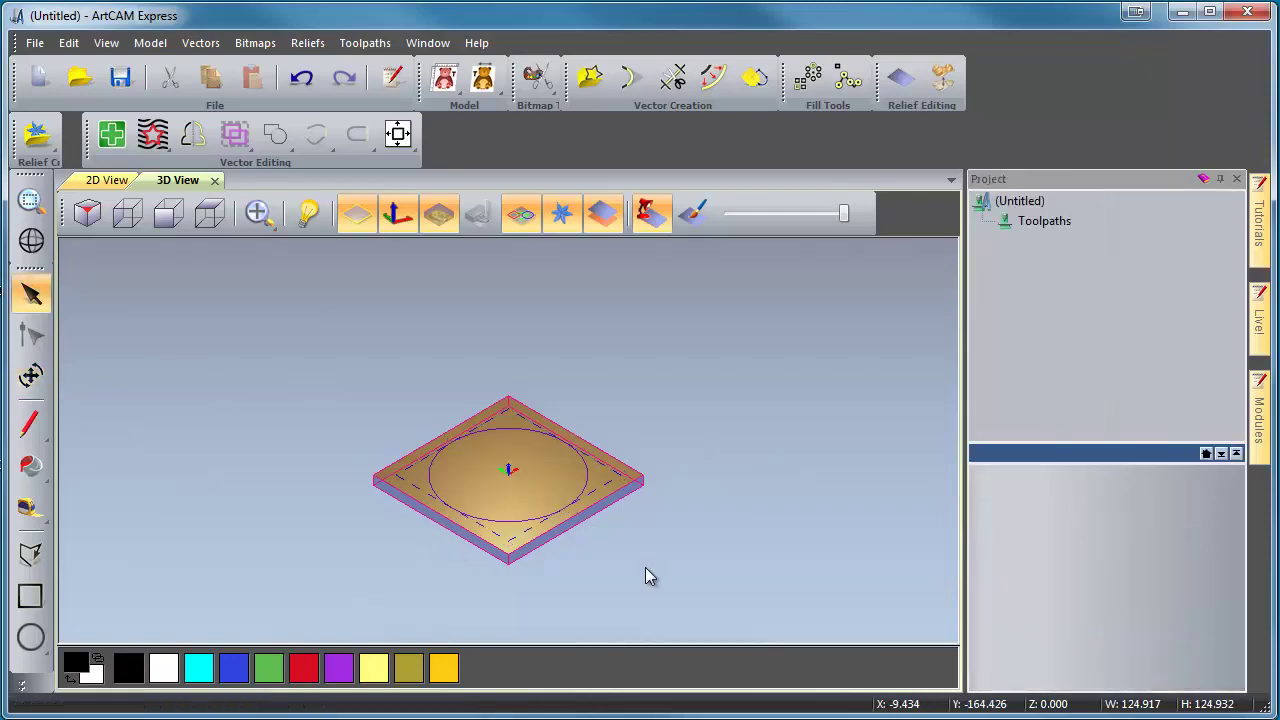
pyautogui.moveTo(592, 558); pyautogui.dragTo(589, 452)
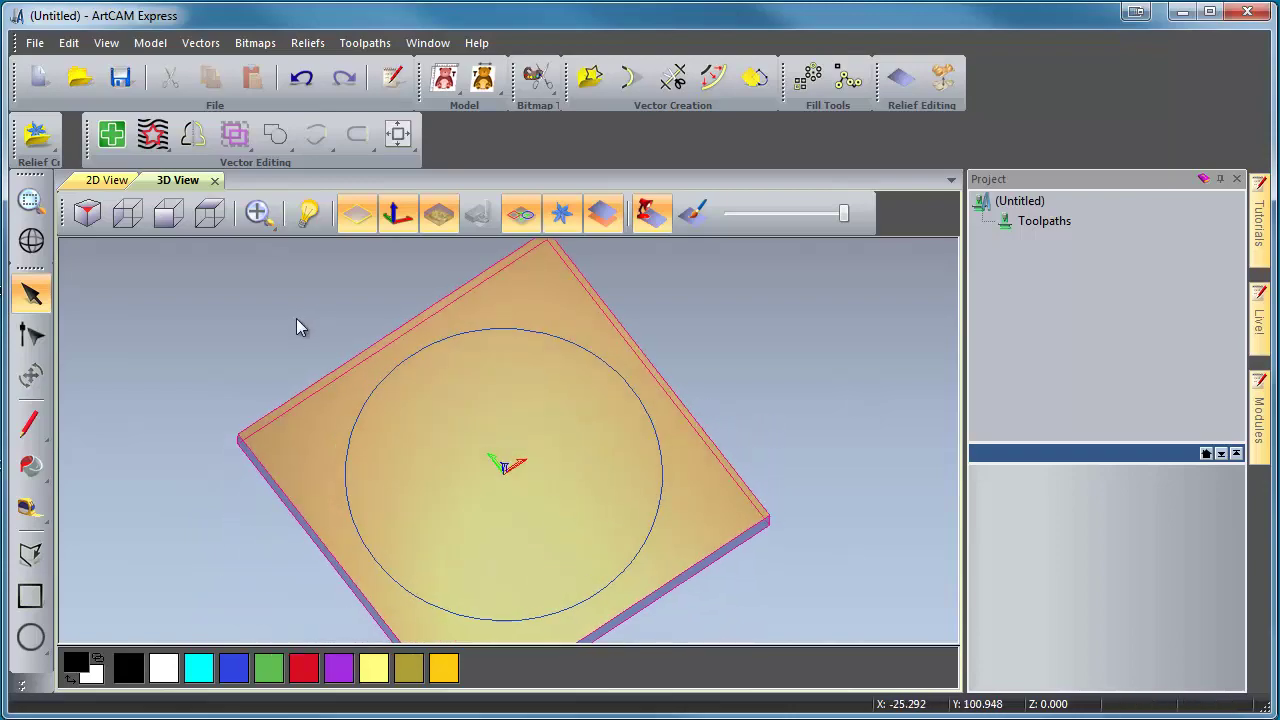
# Scale the circular dish clipart in the 2D view to a width of 125 mm, keeping its aspect ratio
pyautogui.click(106, 180)
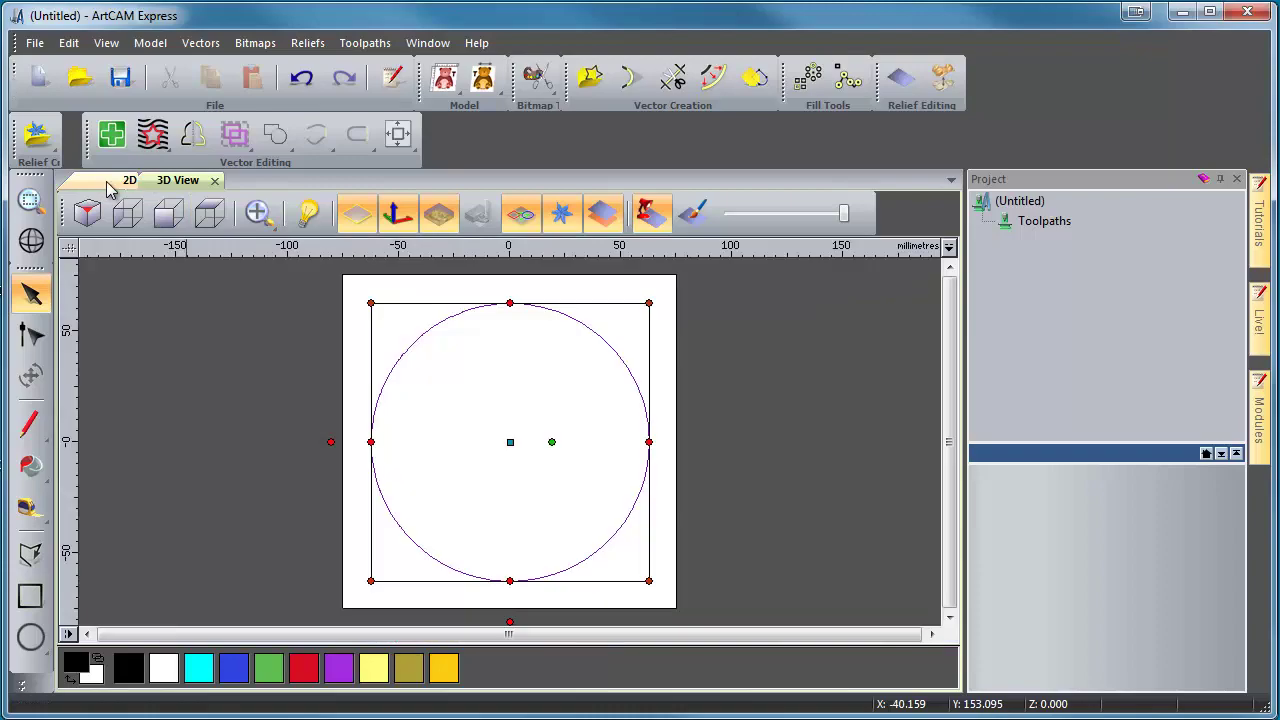
pyautogui.click(395, 372)
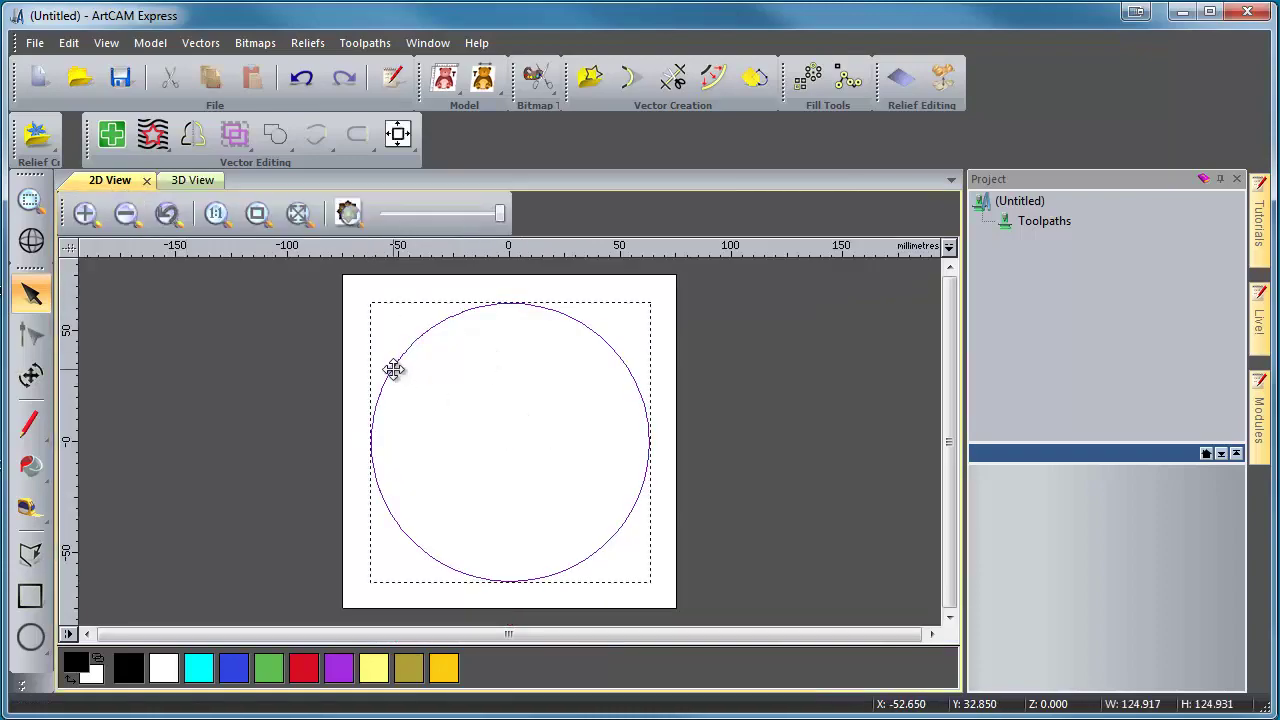
pyautogui.click(463, 397)
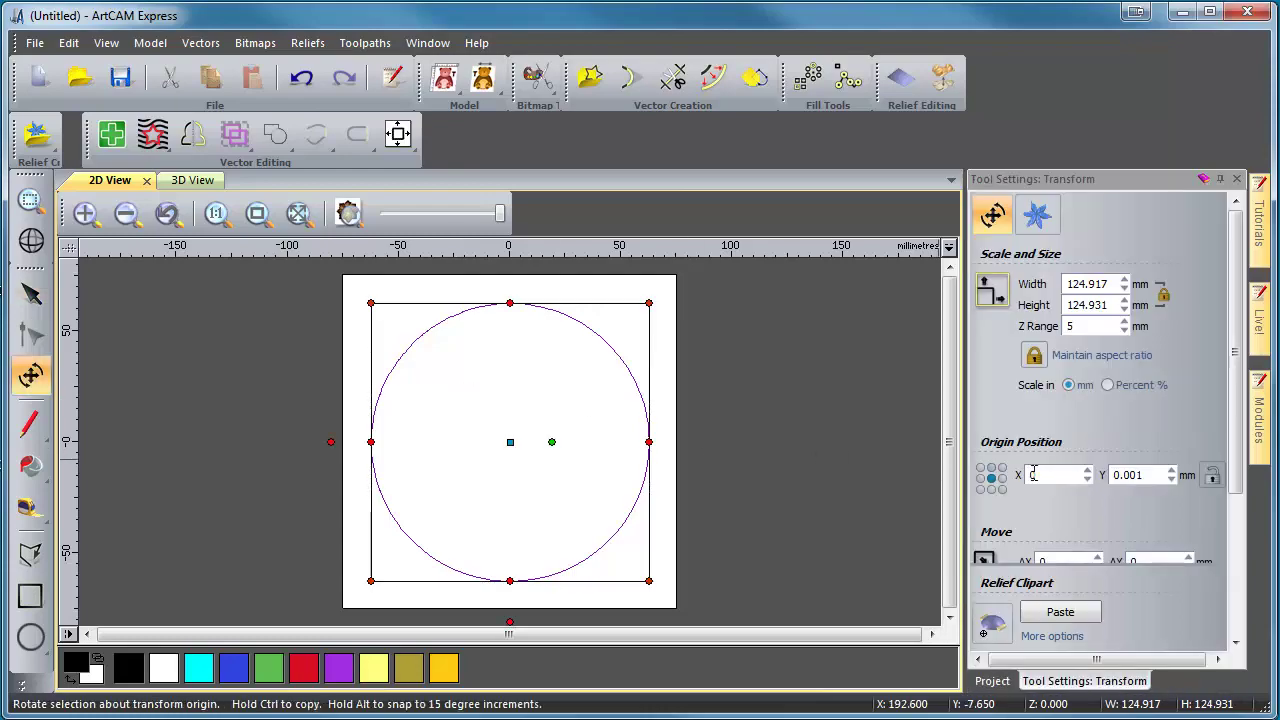
pyautogui.doubleClick(1115, 283)
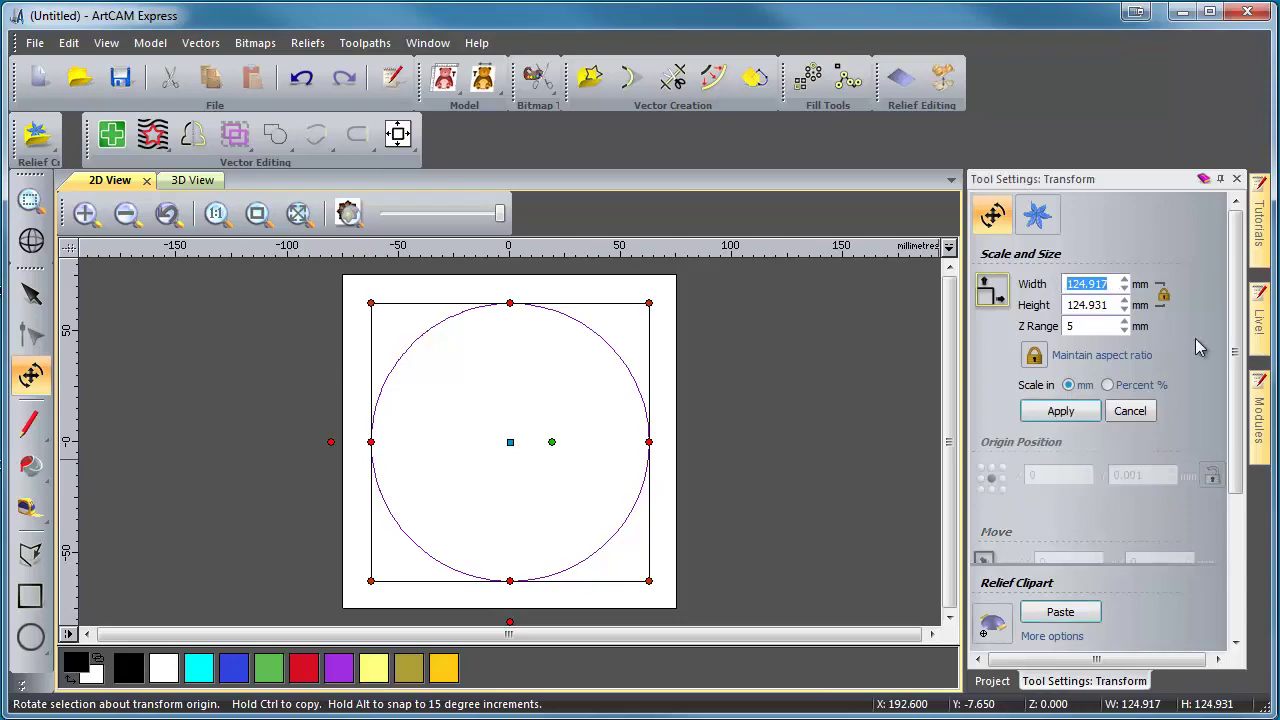
pyautogui.write('125')
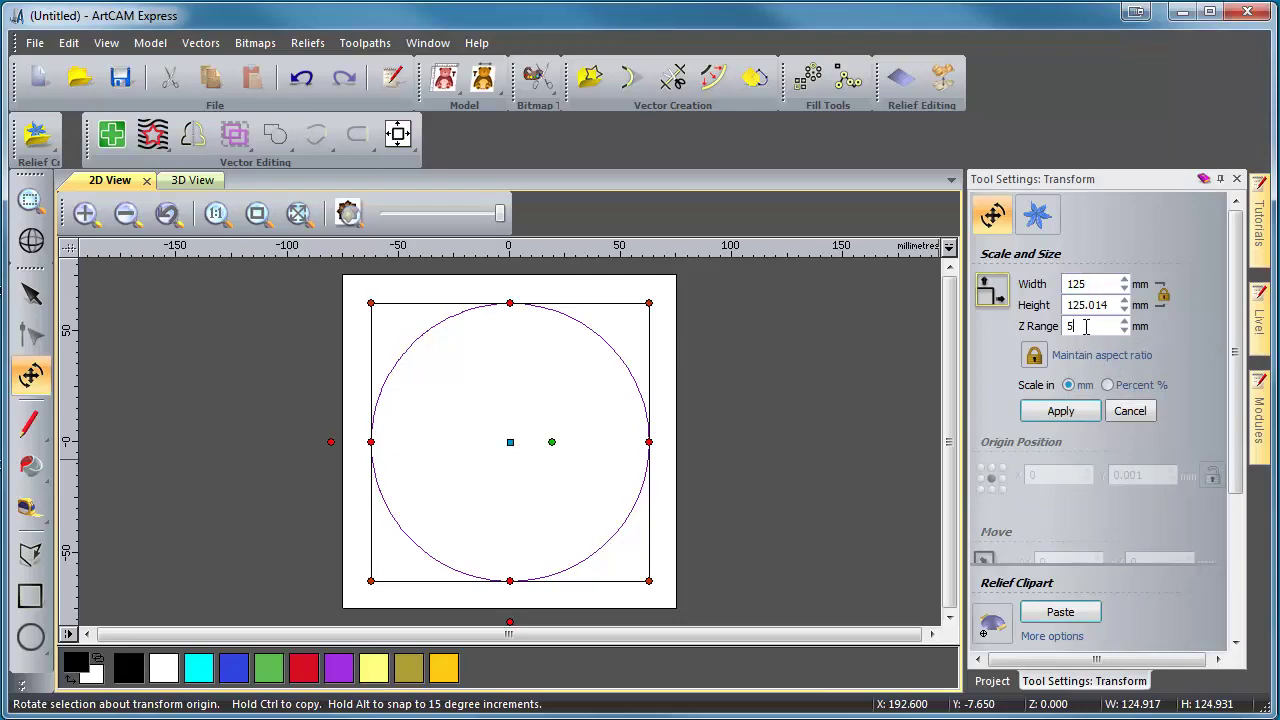
pyautogui.click(1086, 414)
# Change the combine mode for the dish clipart, paste it into the relief and inspect it in 3D
pyautogui.moveTo(1233, 450); pyautogui.dragTo(1240, 620)
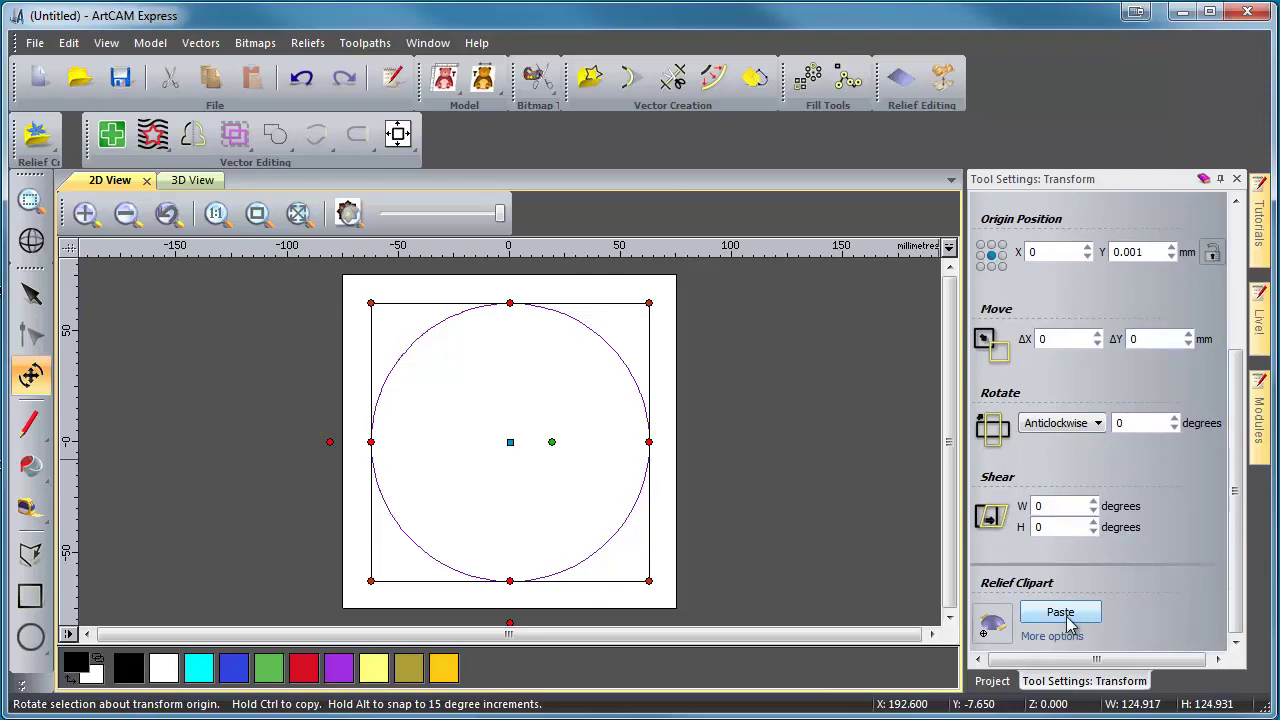
pyautogui.click(996, 634)
pyautogui.click(996, 634)
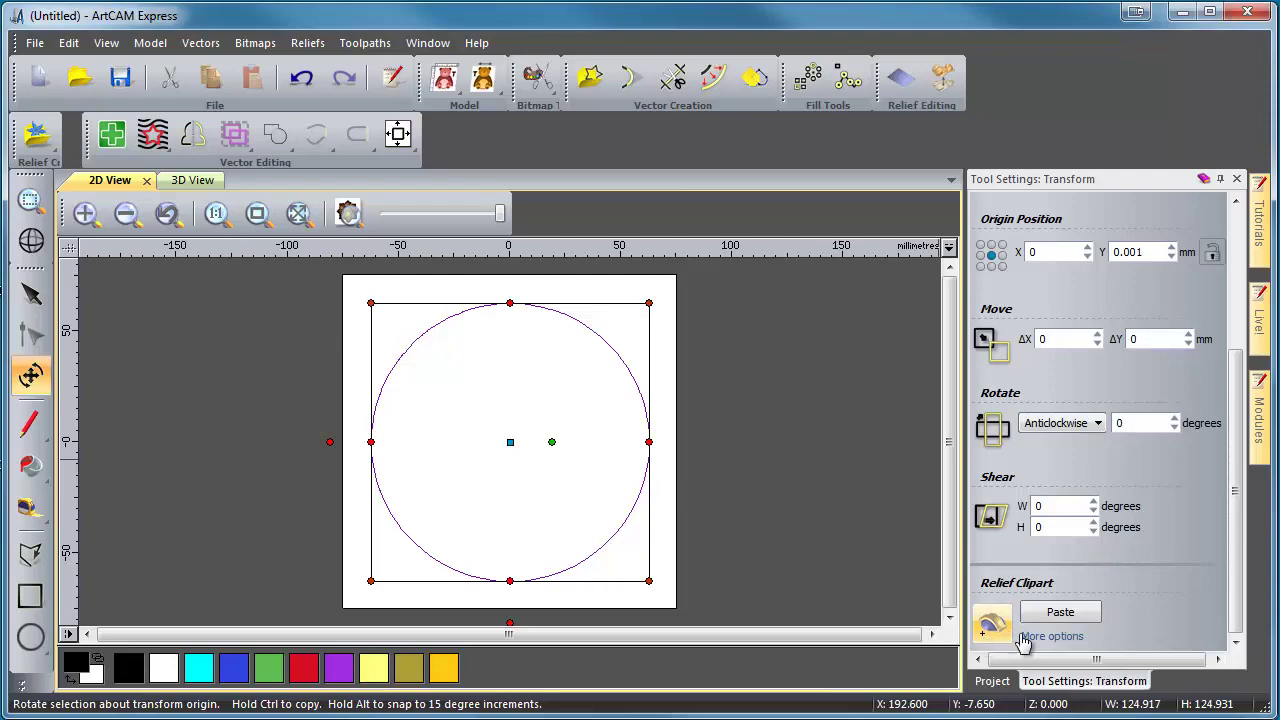
pyautogui.click(1058, 613)
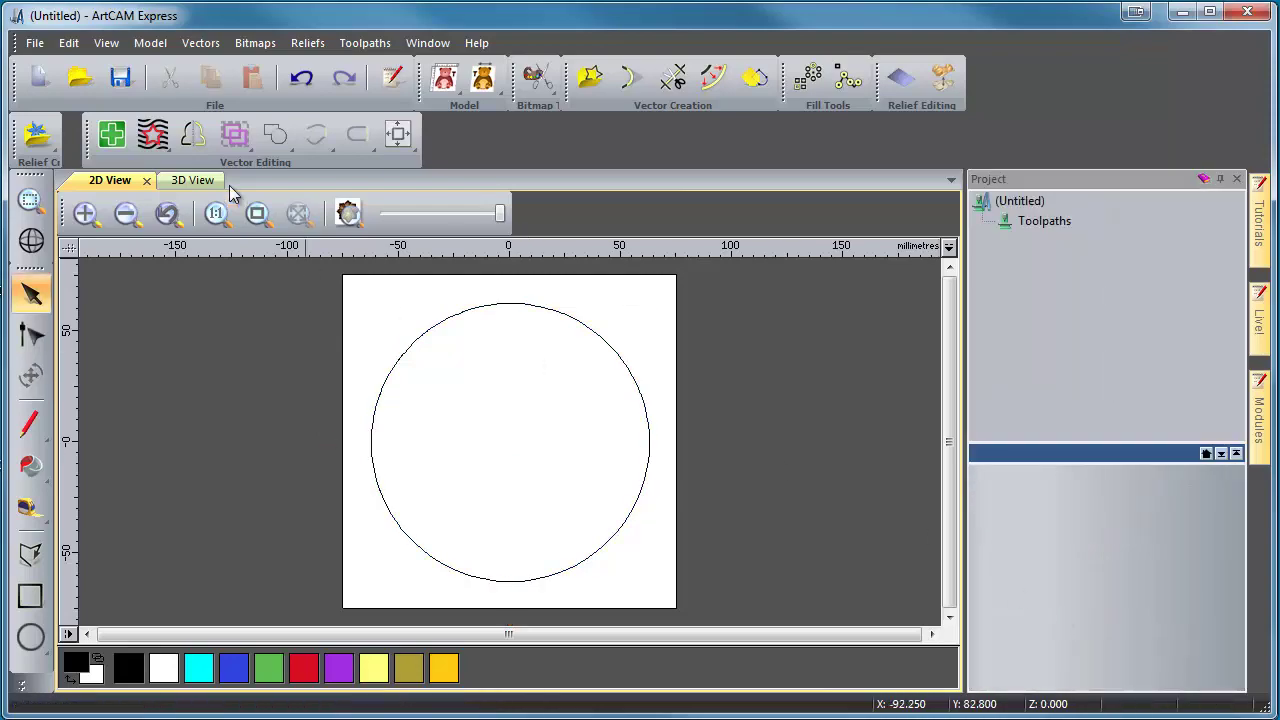
pyautogui.click(192, 181)
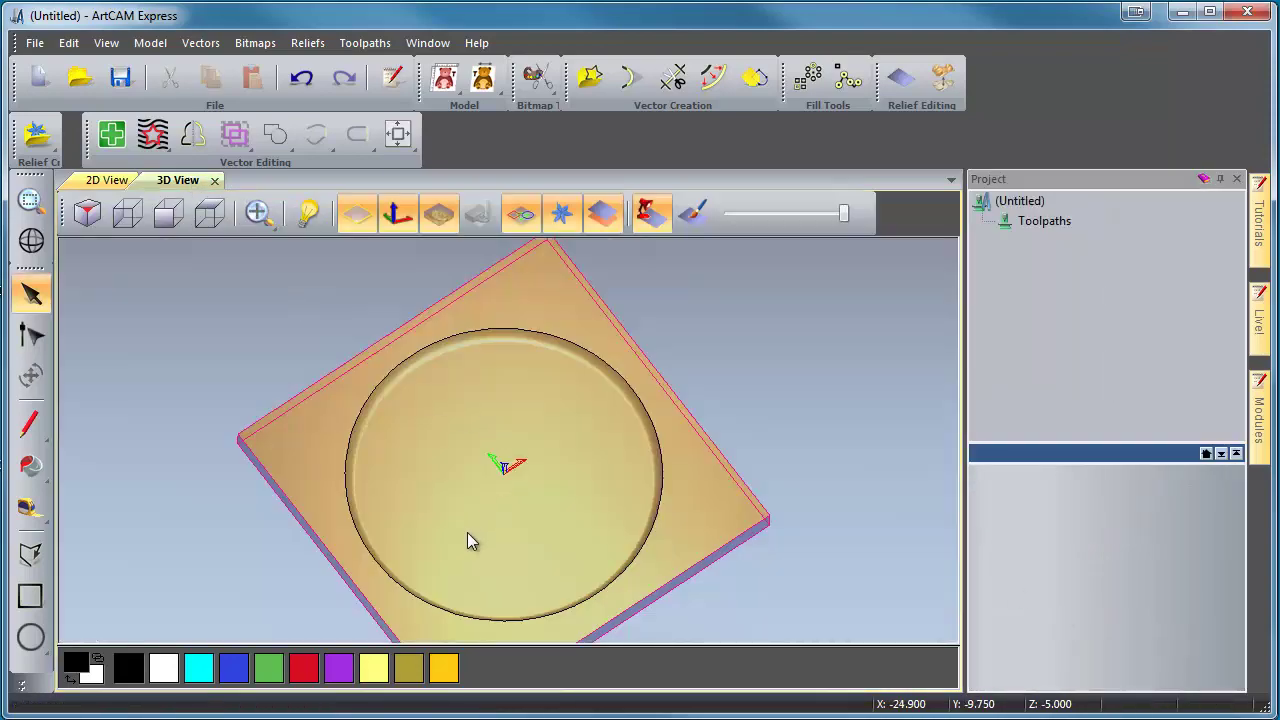
pyautogui.moveTo(462, 554); pyautogui.dragTo(448, 528)
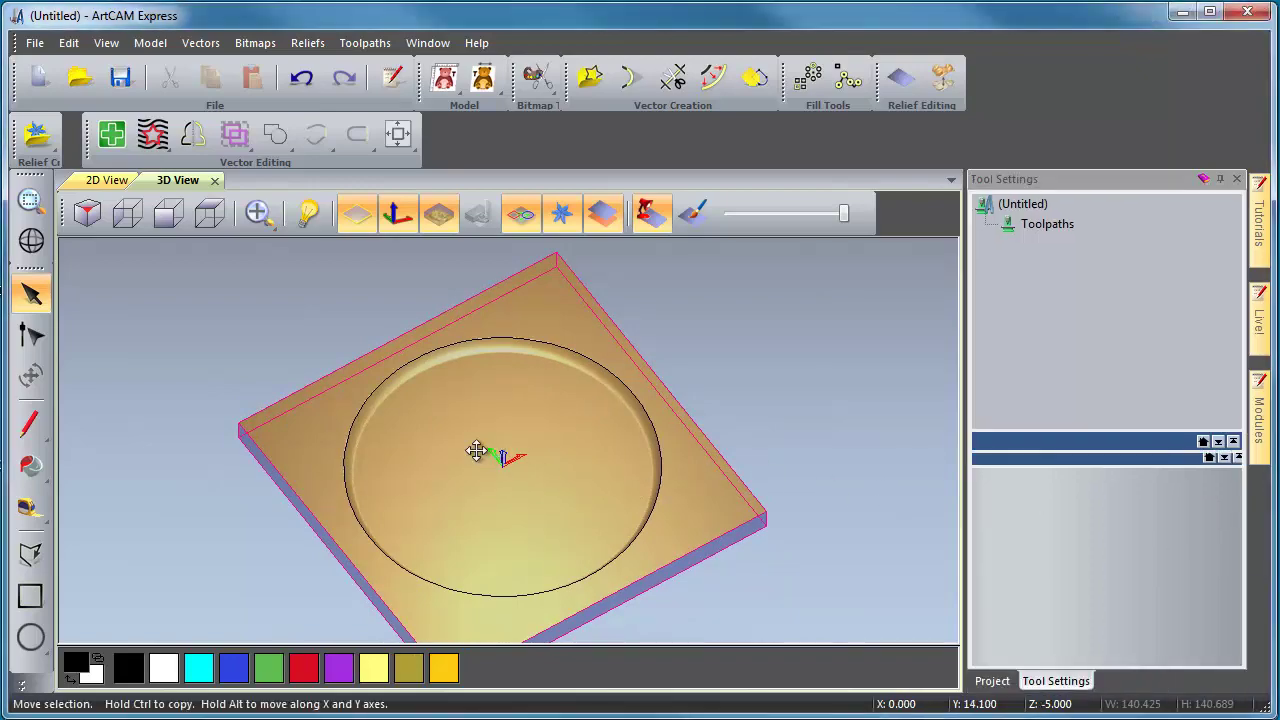
# Scale the flower clipart proportionally to a width of 110 mm and set its Z range to 4.95 mm
pyautogui.click(80, 182)
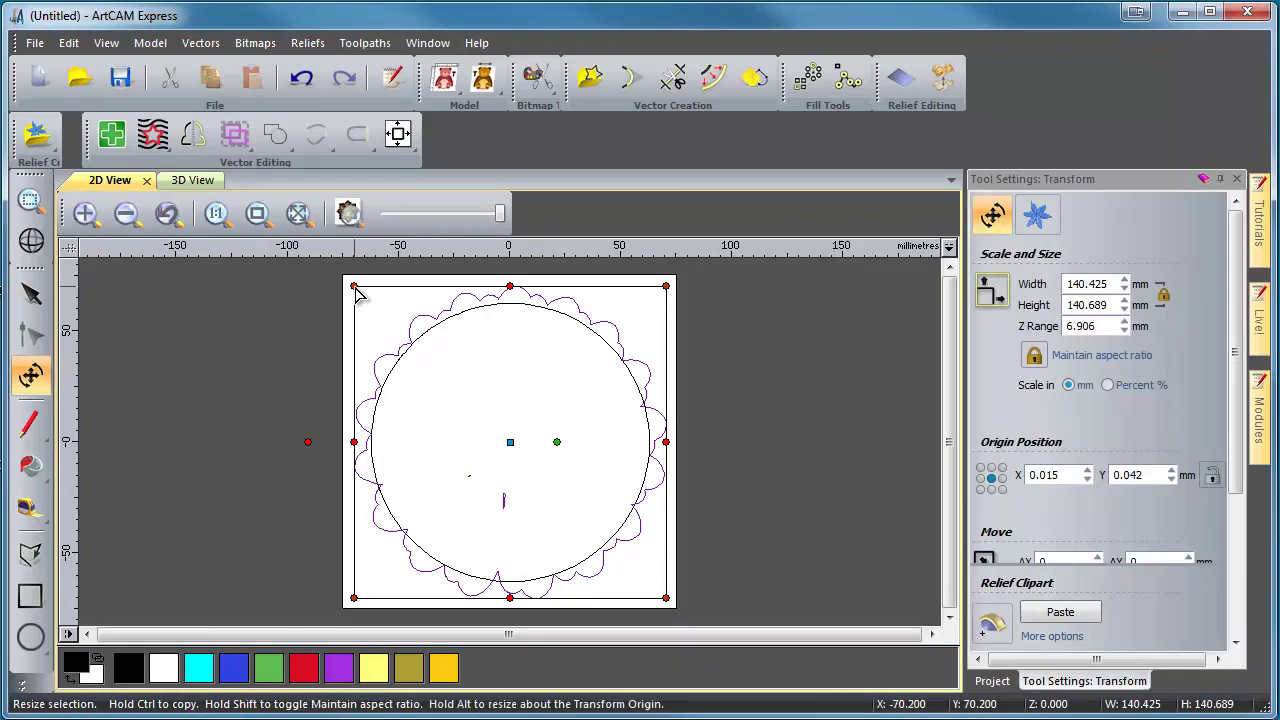
pyautogui.moveTo(355, 289); pyautogui.dragTo(427, 357)
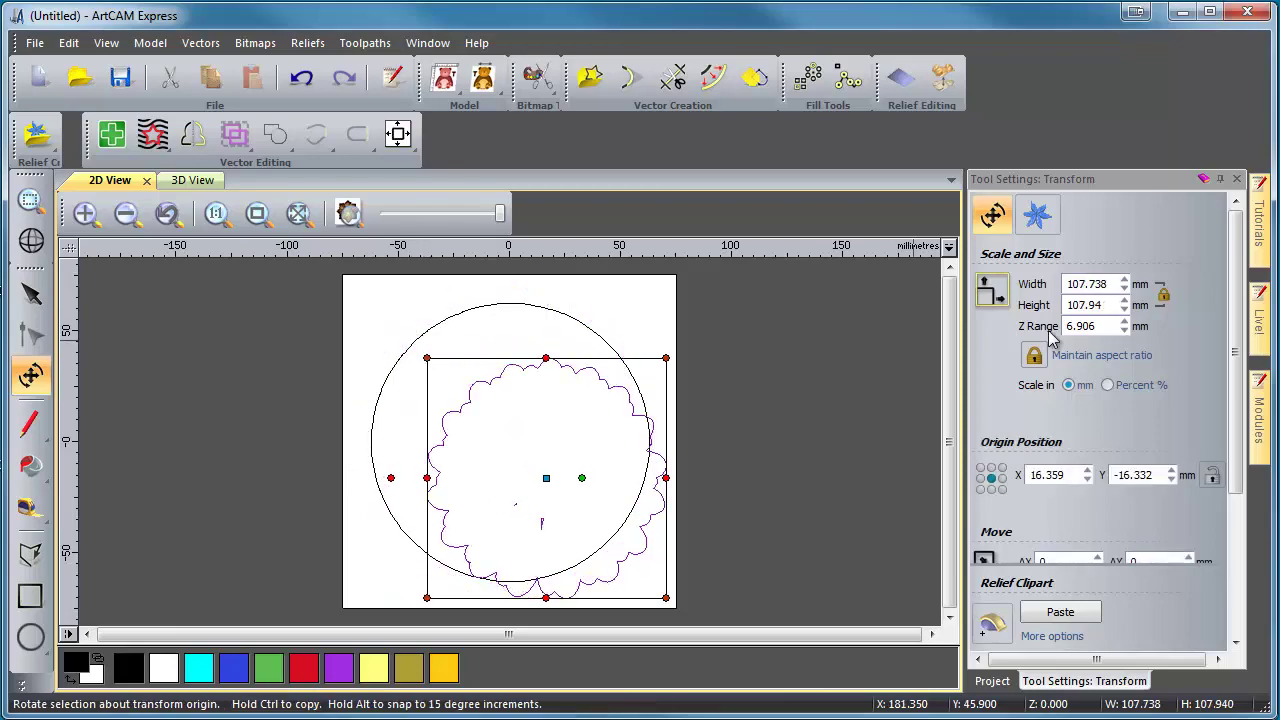
pyautogui.doubleClick(1115, 284)
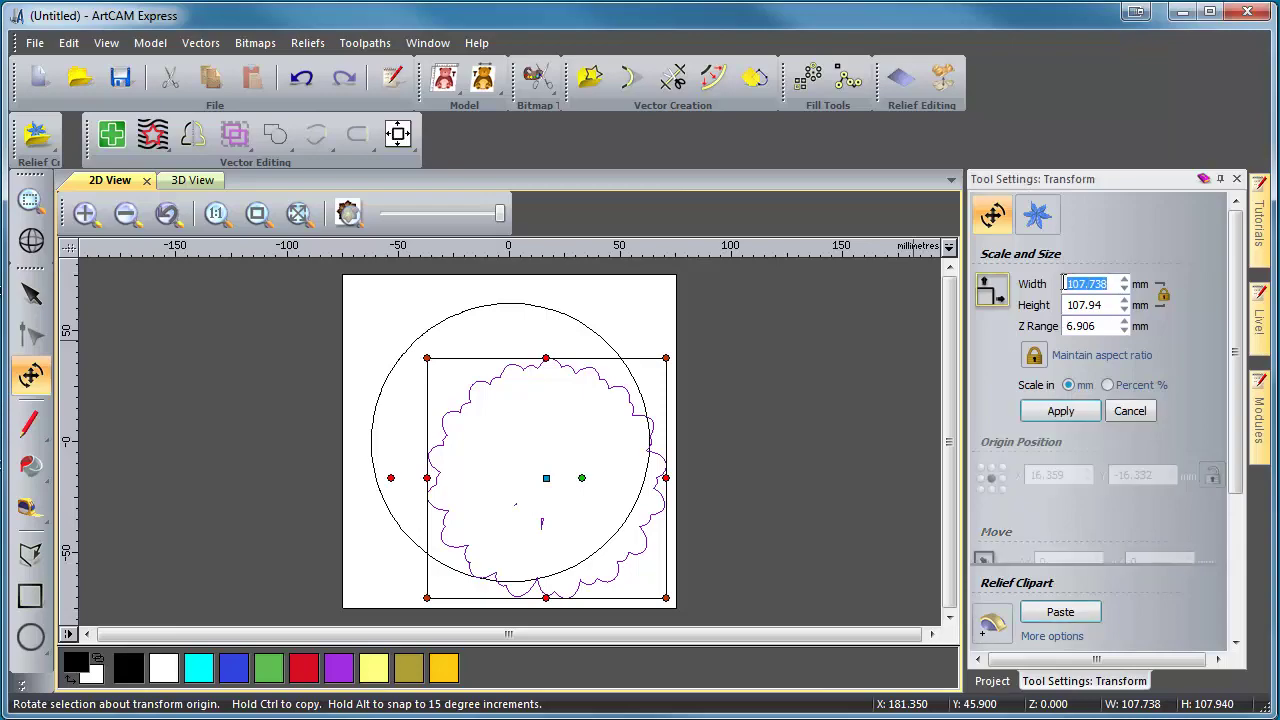
pyautogui.write('110')
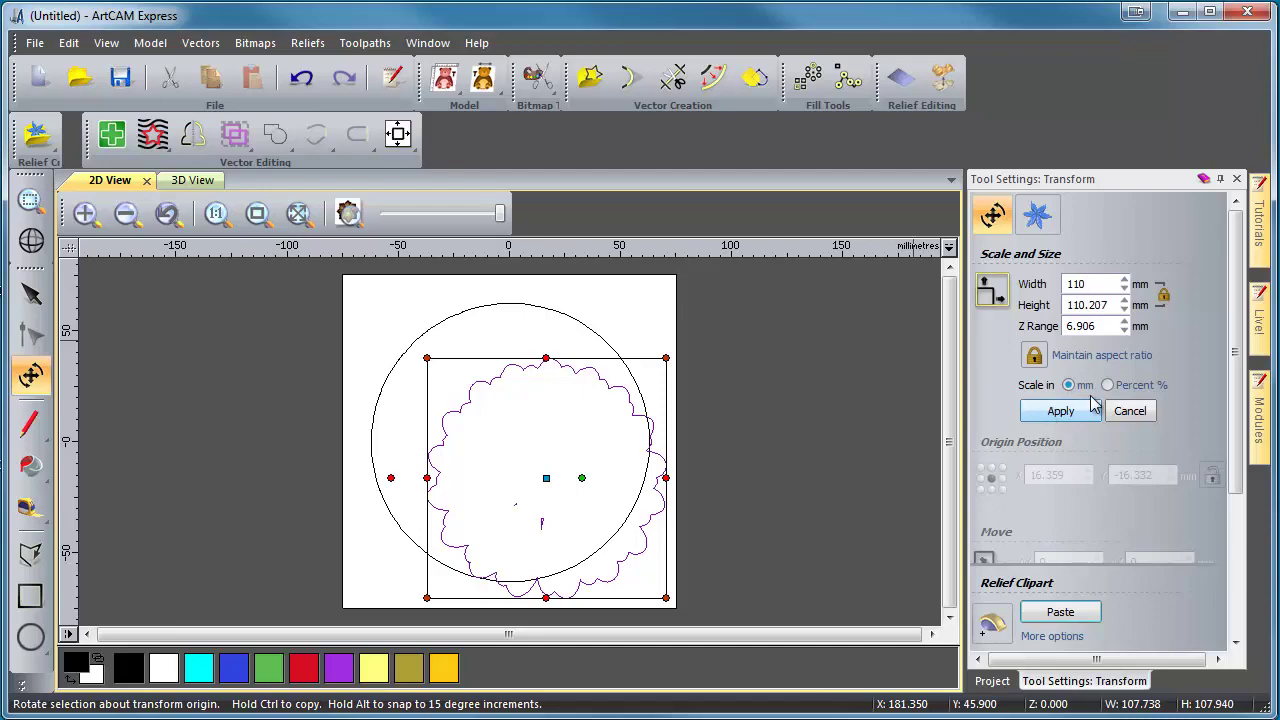
pyautogui.doubleClick(1096, 325)
pyautogui.write('4.95')
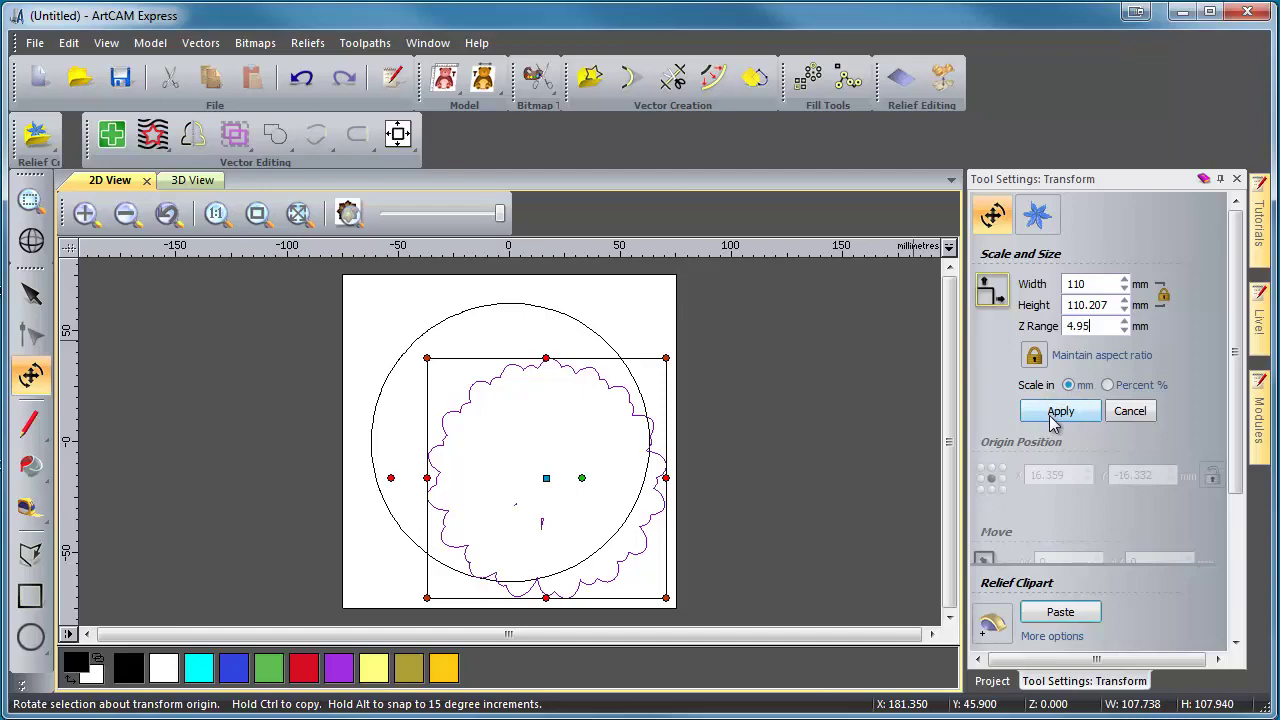
pyautogui.click(1060, 411)
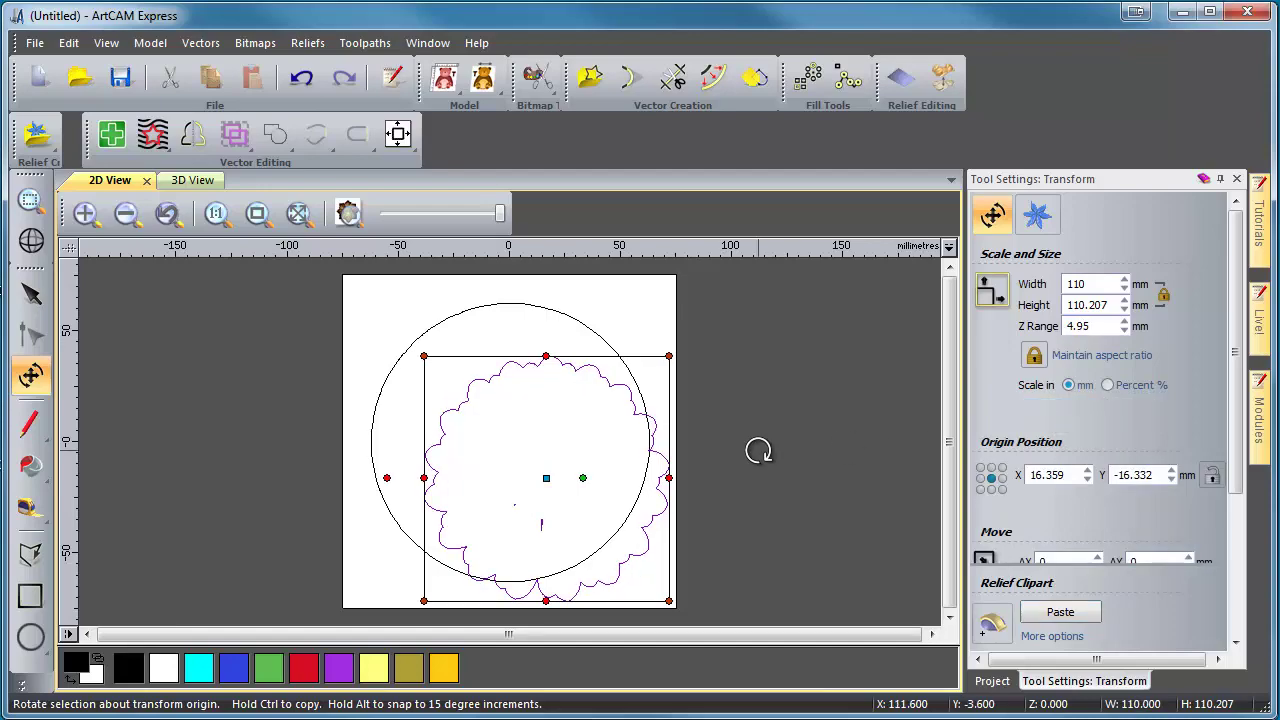
# Centre the flower clipart in the model, paste it into the relief and inspect it inside the dish in 3D
pyautogui.press('F9')
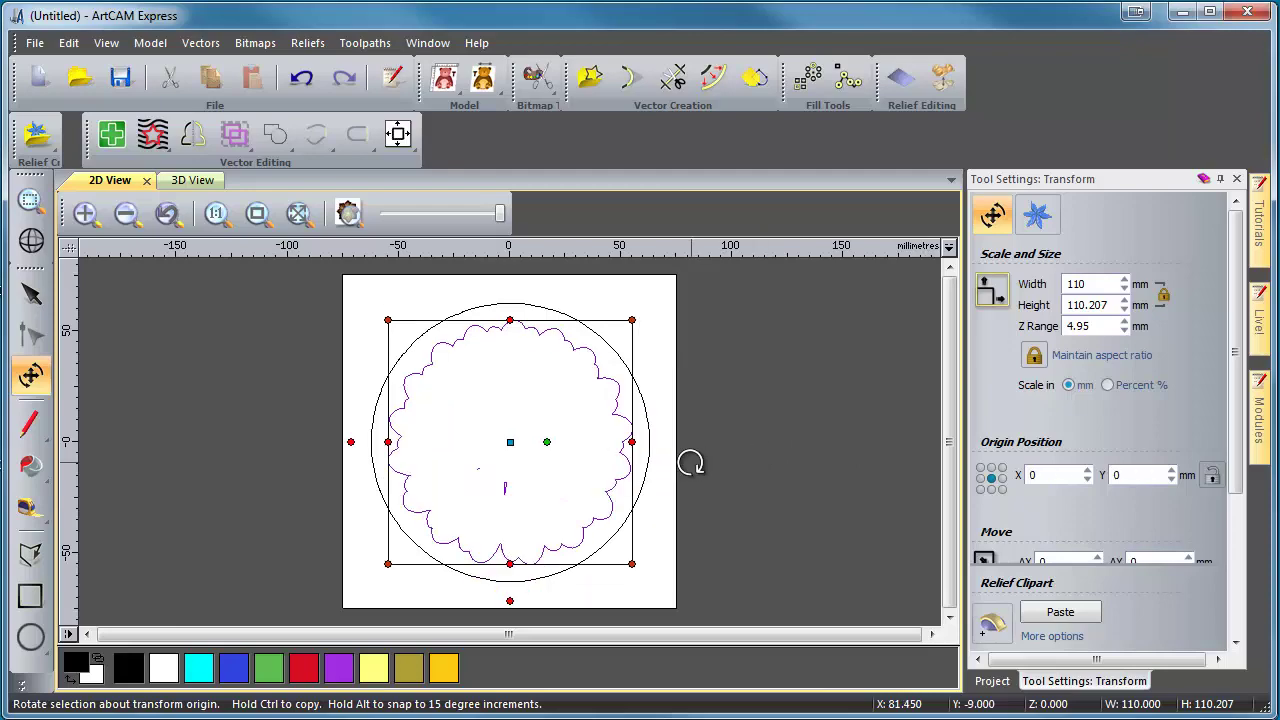
pyautogui.scroll(-1, 1245, 457)
pyautogui.scroll(-5, 1245, 457)
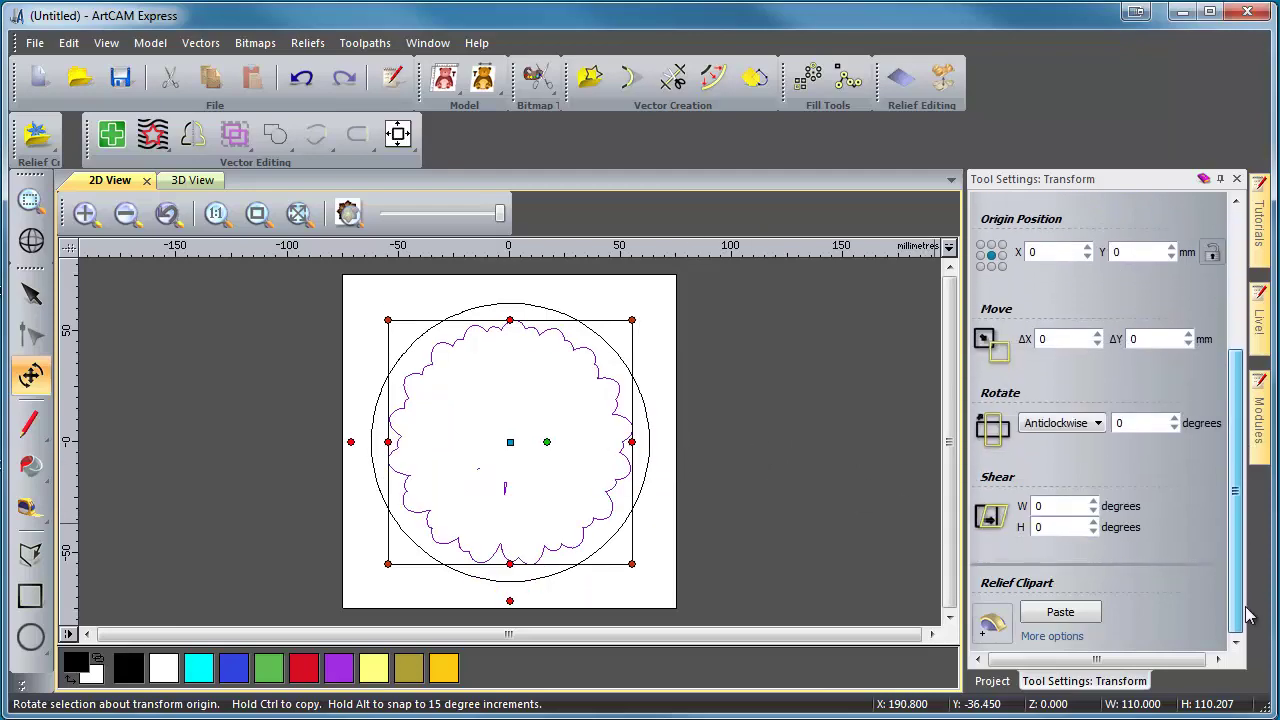
pyautogui.click(1048, 619)
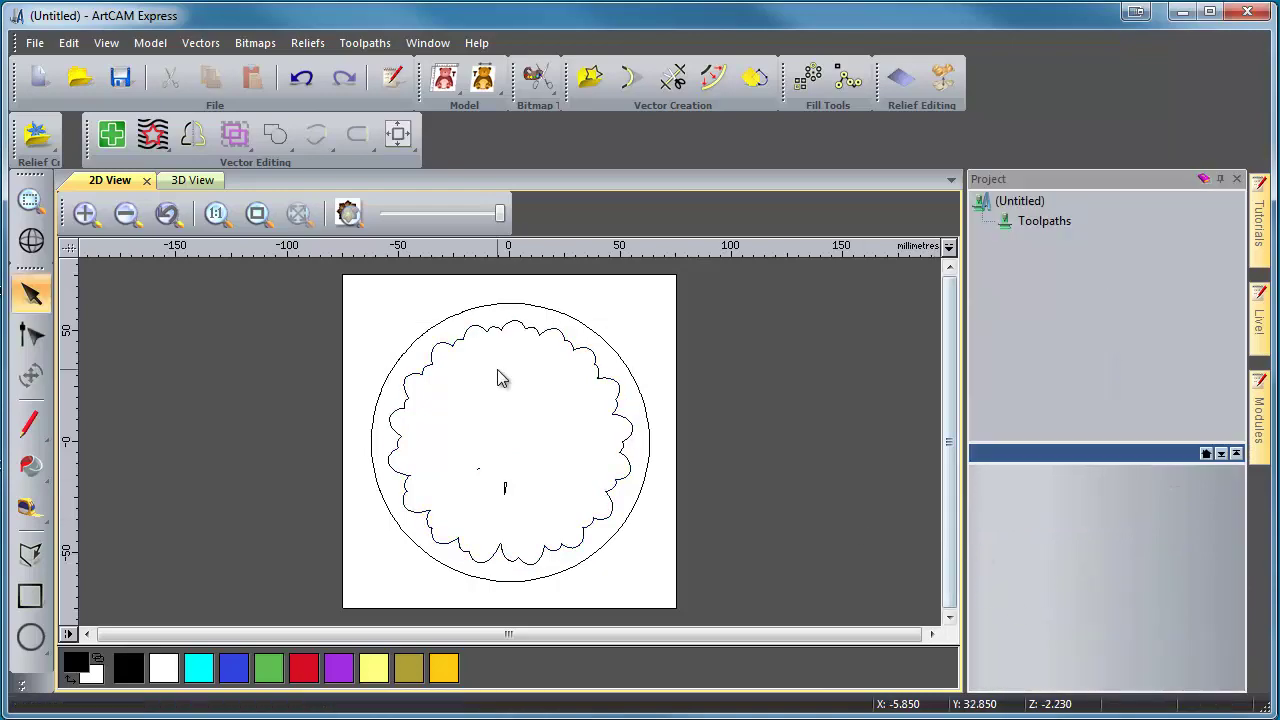
pyautogui.click(178, 186)
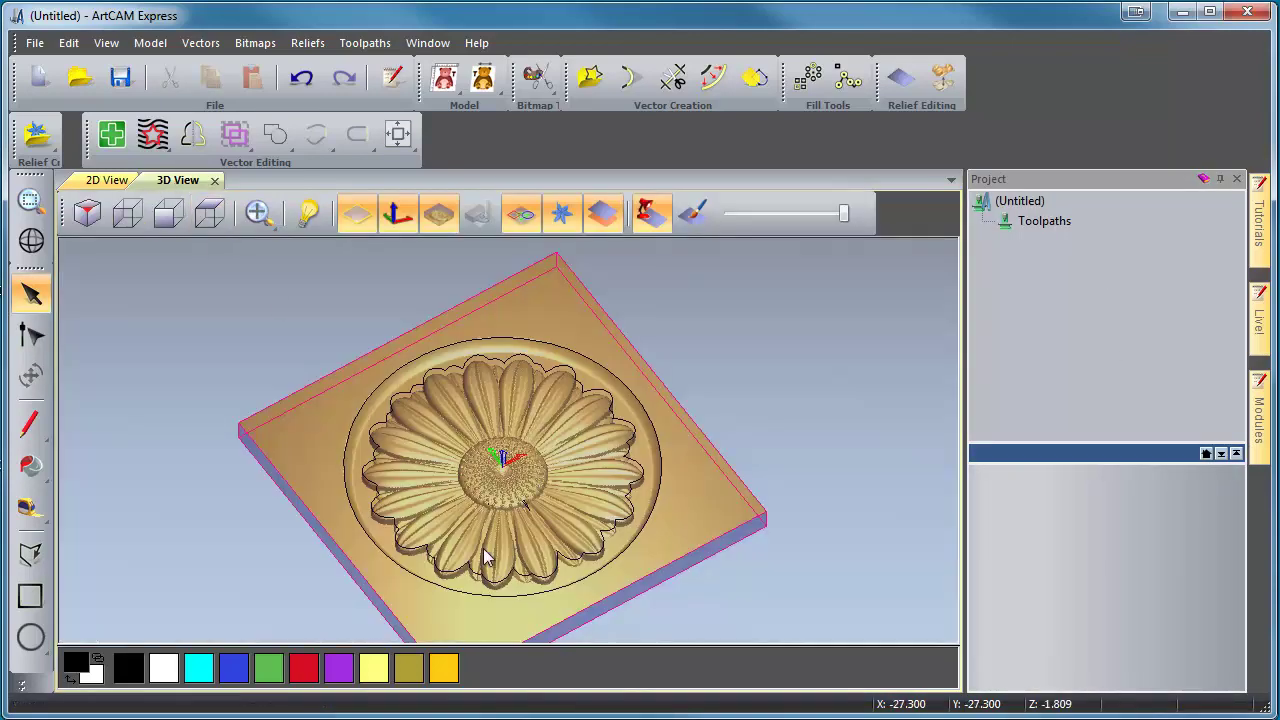
pyautogui.moveTo(483, 556); pyautogui.dragTo(530, 512)
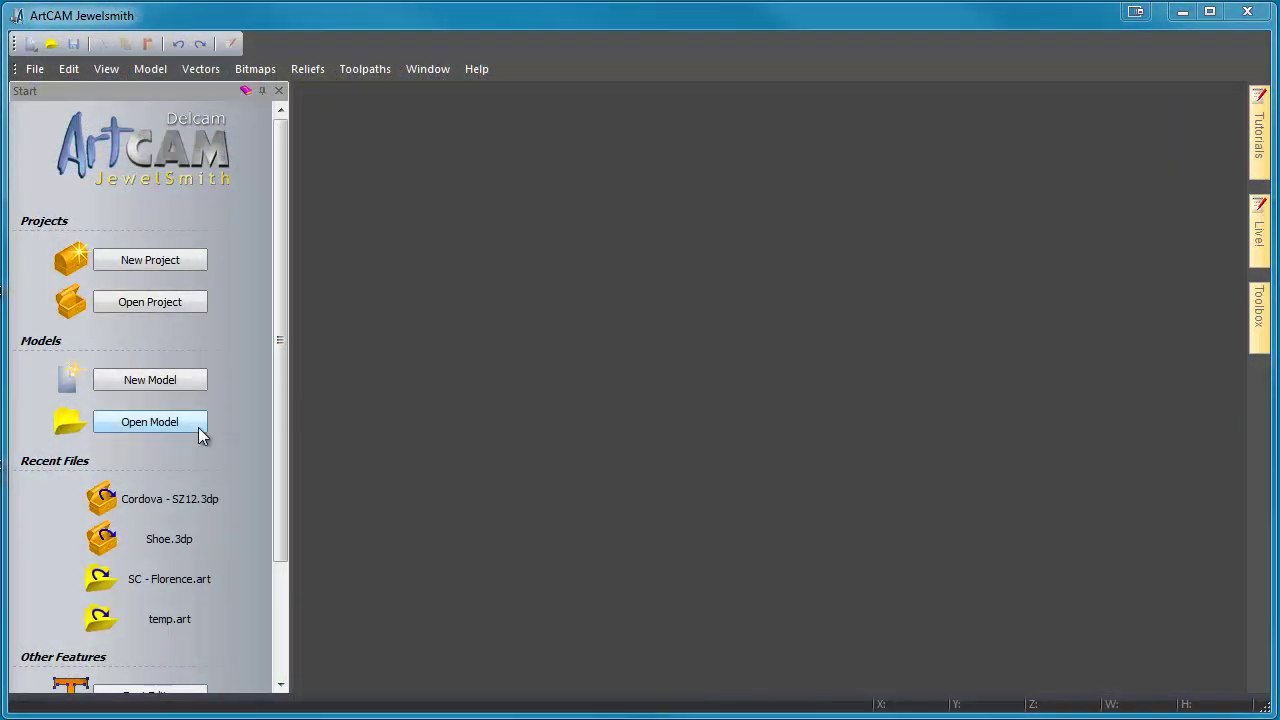
# In ArtCAM JewelSmith, create a new 150 × 150 mm model with the origin at its centre and show it in 3D
pyautogui.click(165, 392)
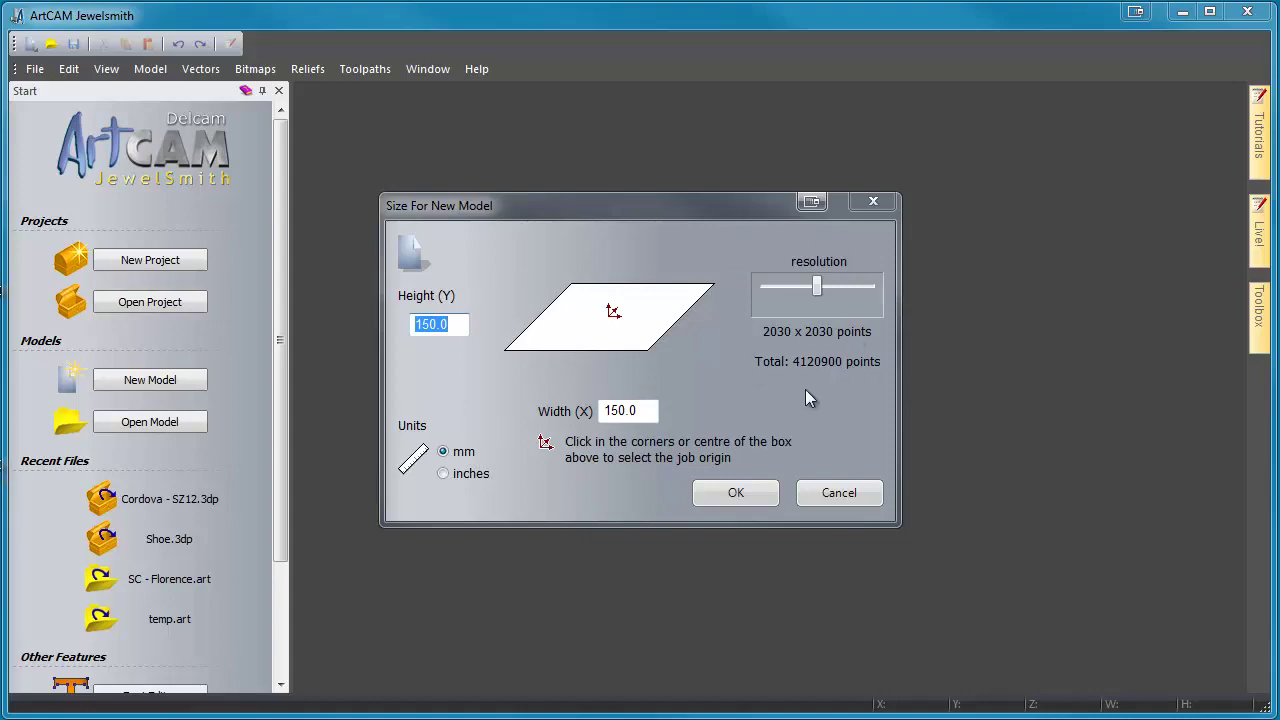
pyautogui.click(736, 494)
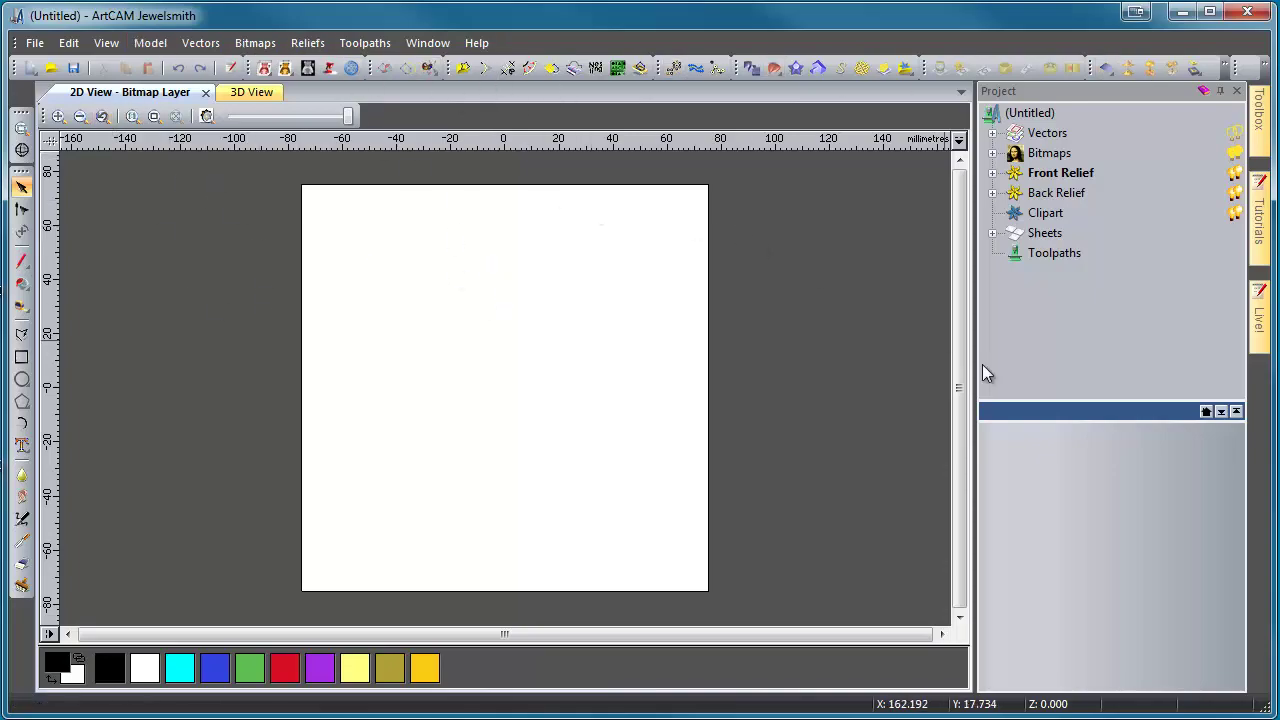
pyautogui.click(262, 91)
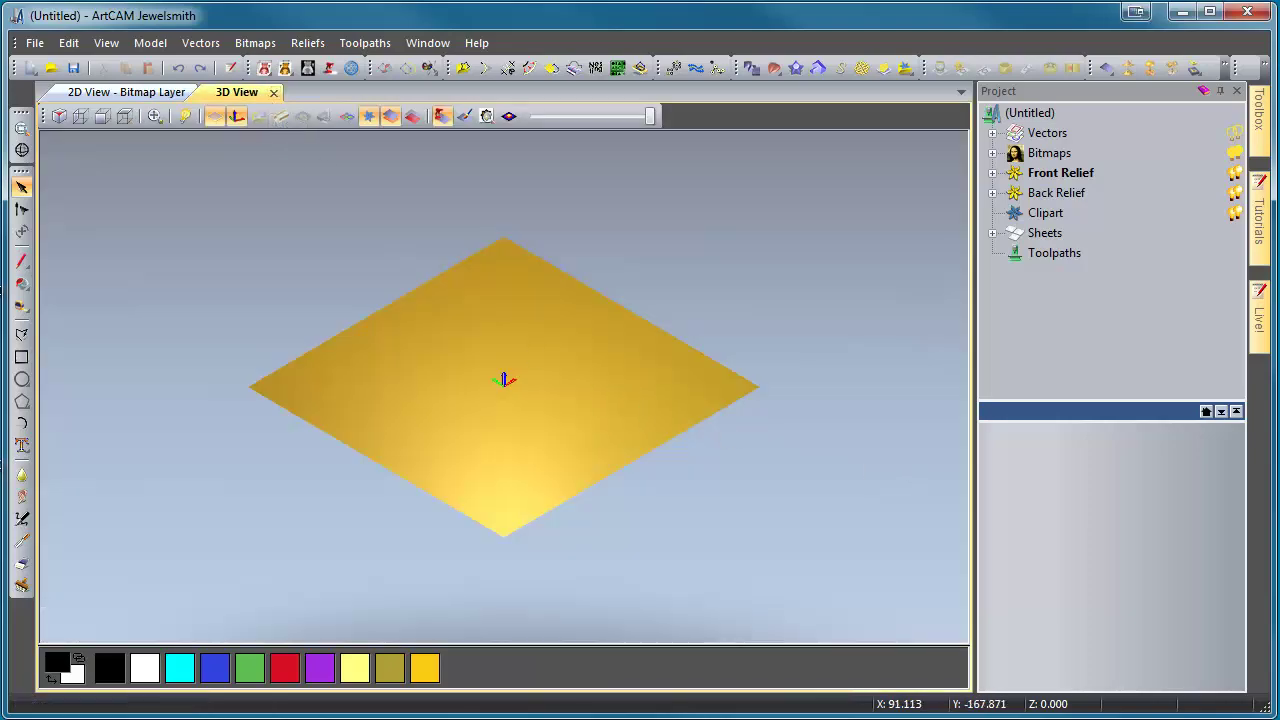
# Check the circular dish clipart on the new model in the 2D and 3D views
pyautogui.click(649, 409)
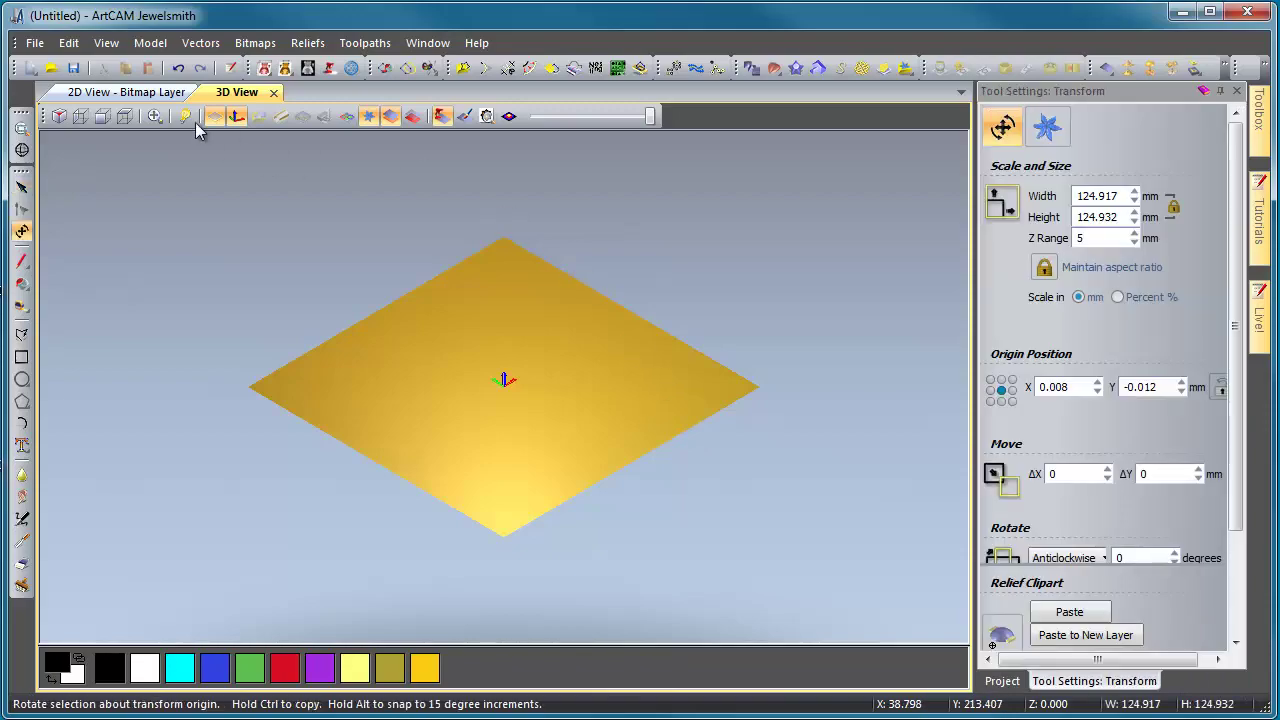
pyautogui.click(174, 93)
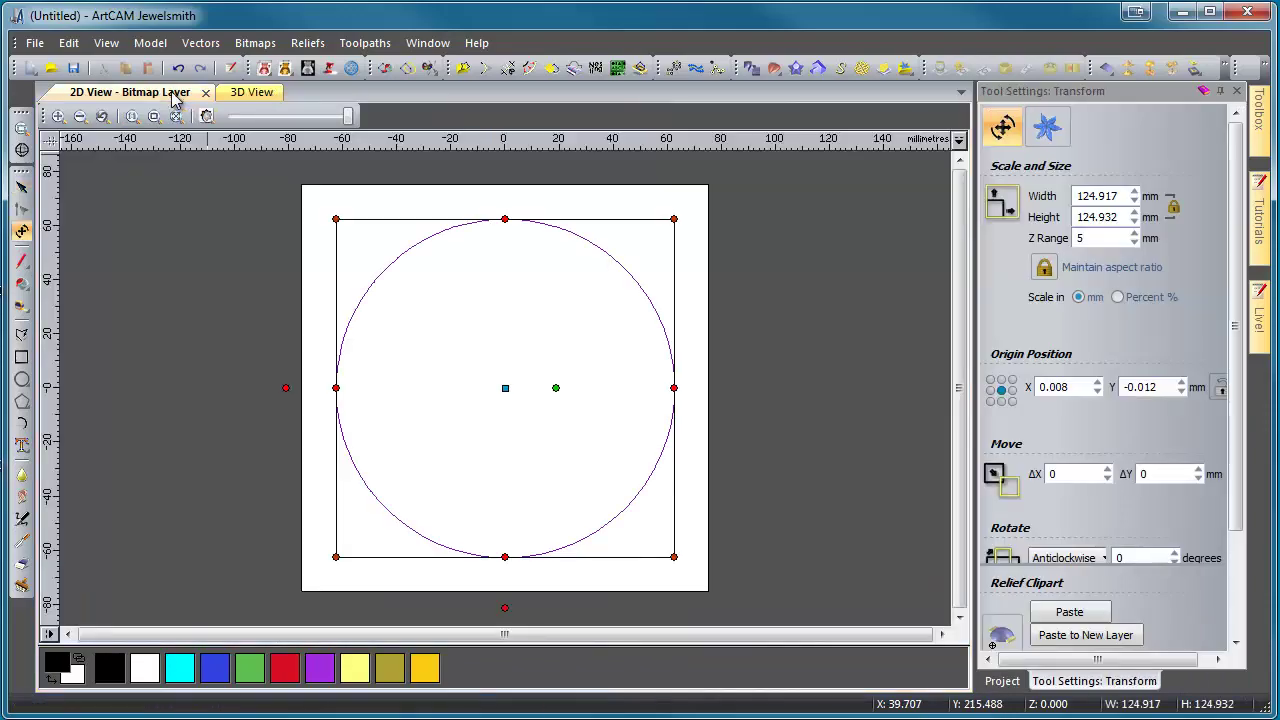
pyautogui.click(246, 92)
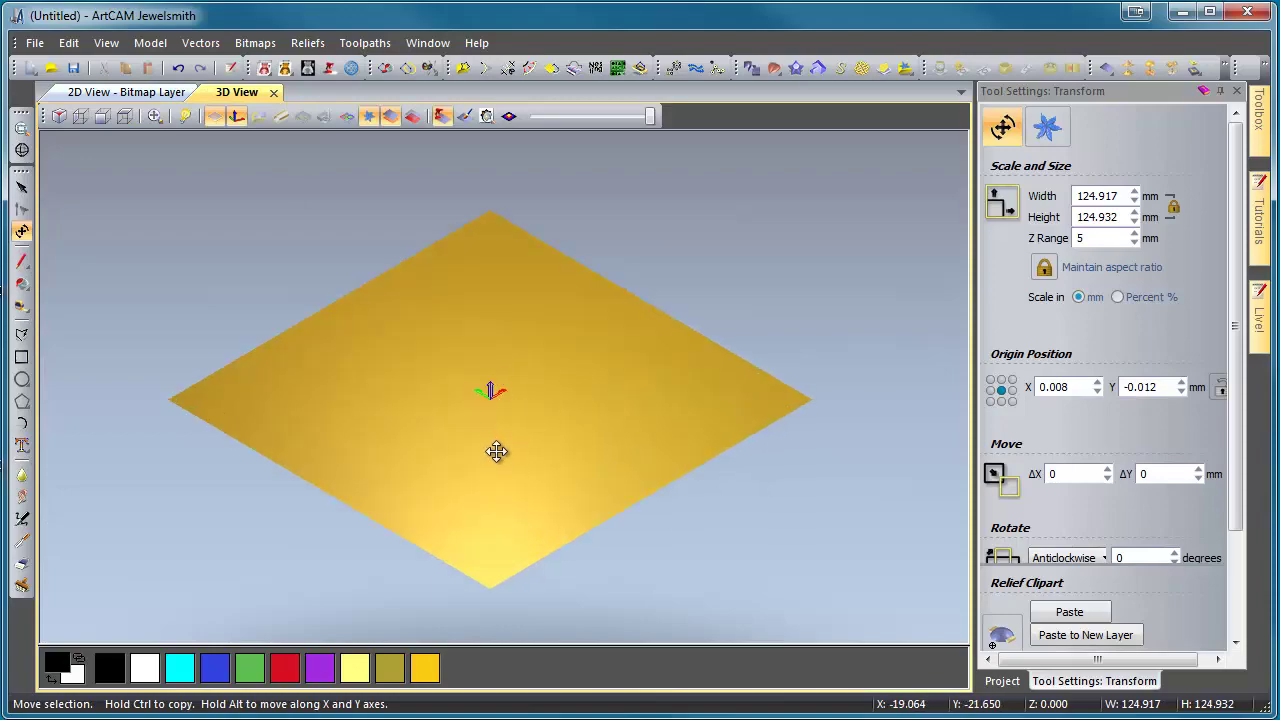
# Try moving the dish clipart by about 59 mm in X and 68 mm in Y, and undo the move
pyautogui.moveTo(492, 451); pyautogui.dragTo(473, 300)
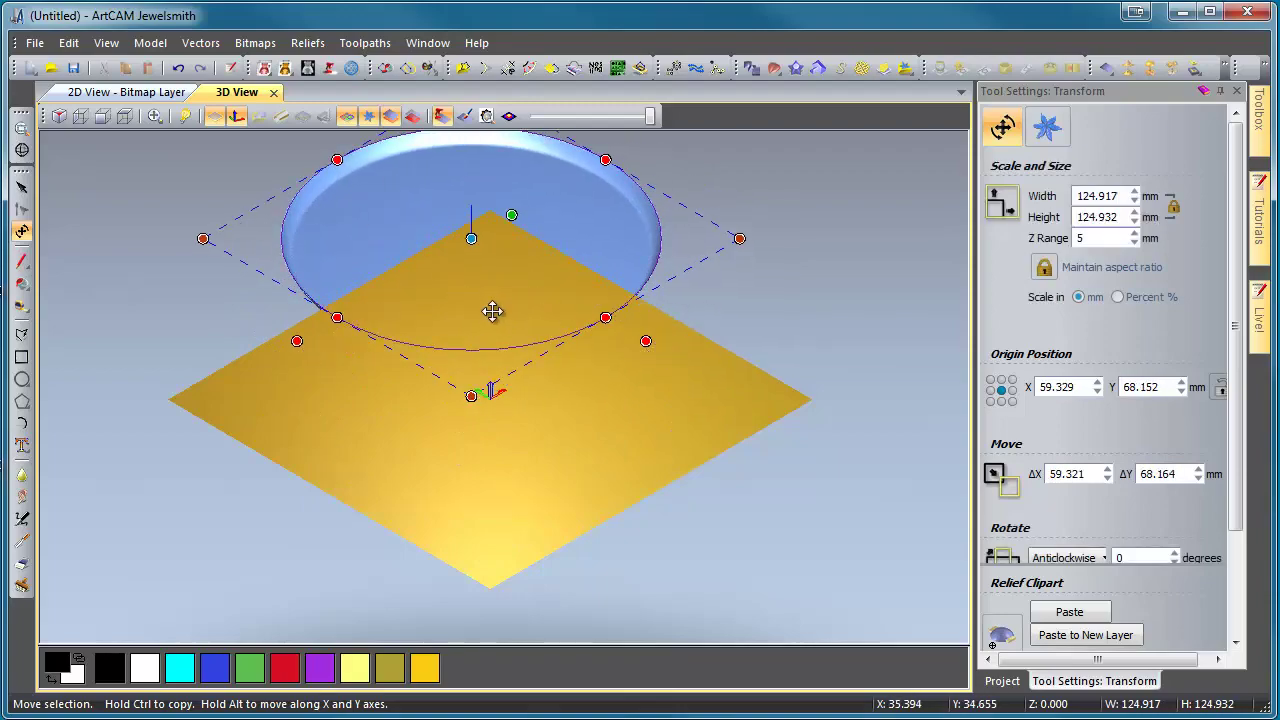
pyautogui.hotkey('ctrl', 'z')
pyautogui.press('Escape')
# Select the circular dish clipart on the model and scale it to a width of 125 mm with its proportions locked
pyautogui.moveTo(246, 570); pyautogui.dragTo(404, 486)
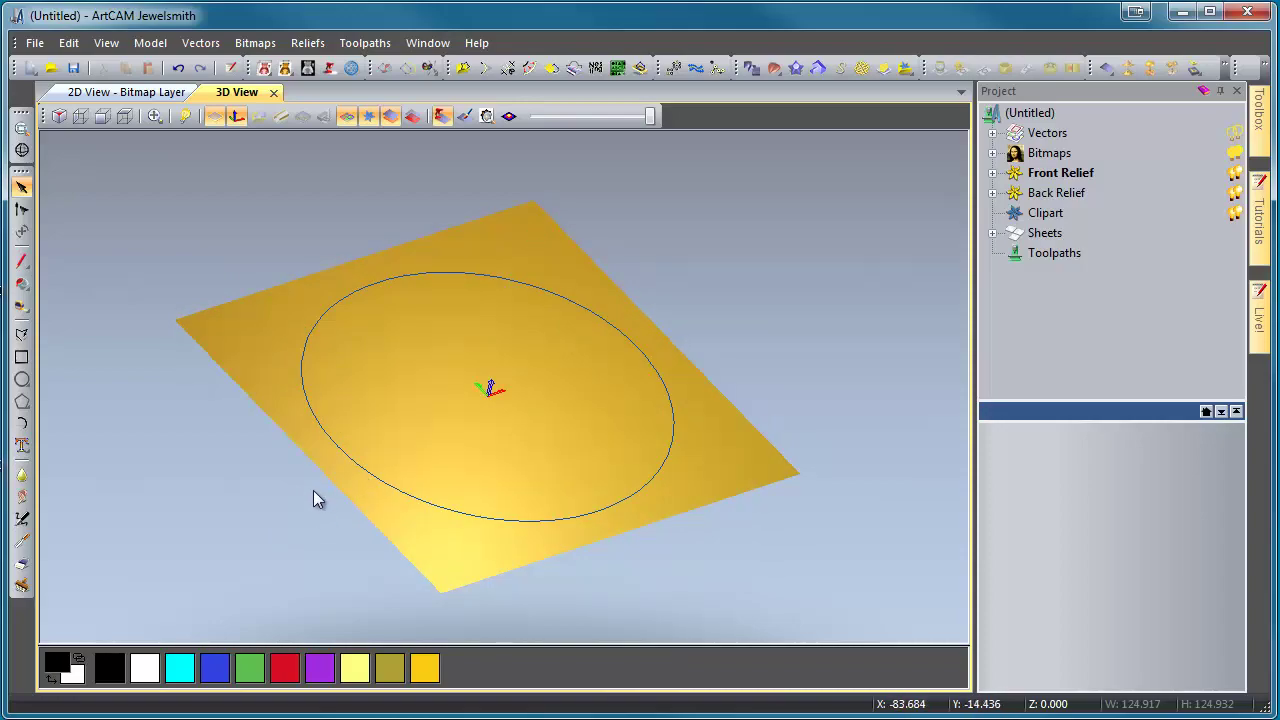
pyautogui.moveTo(313, 490); pyautogui.dragTo(314, 511)
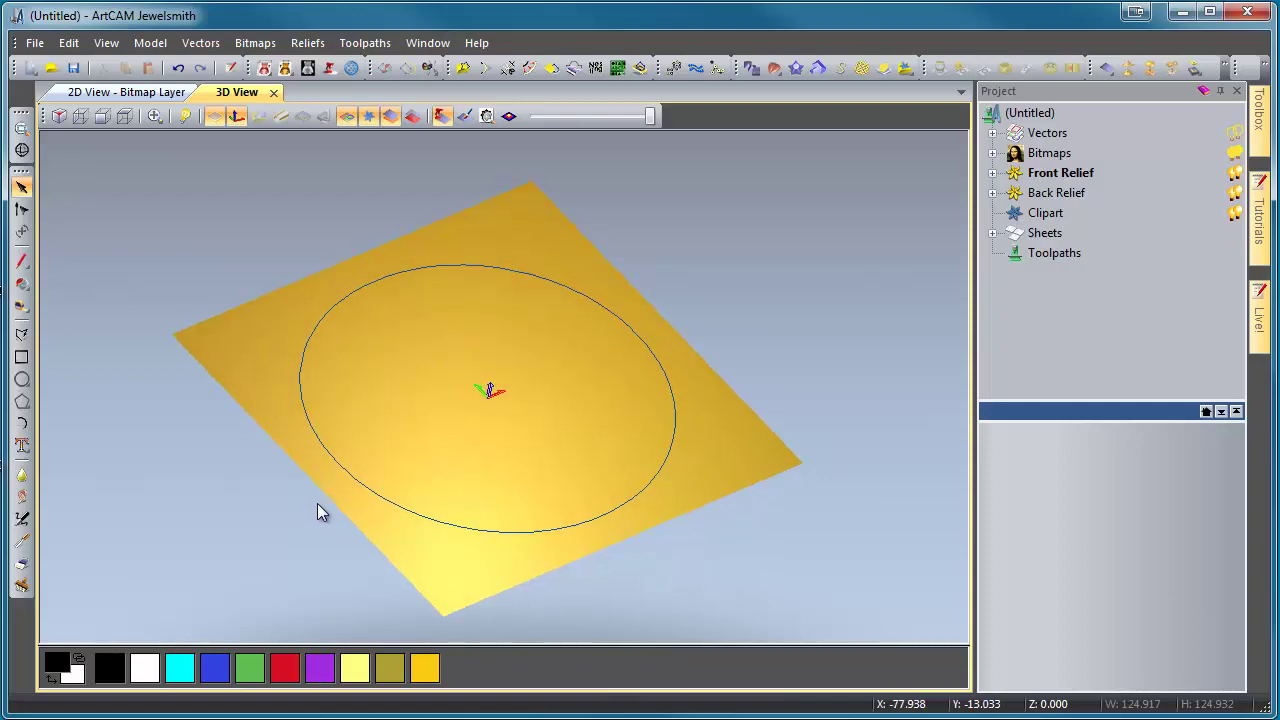
pyautogui.click(530, 280)
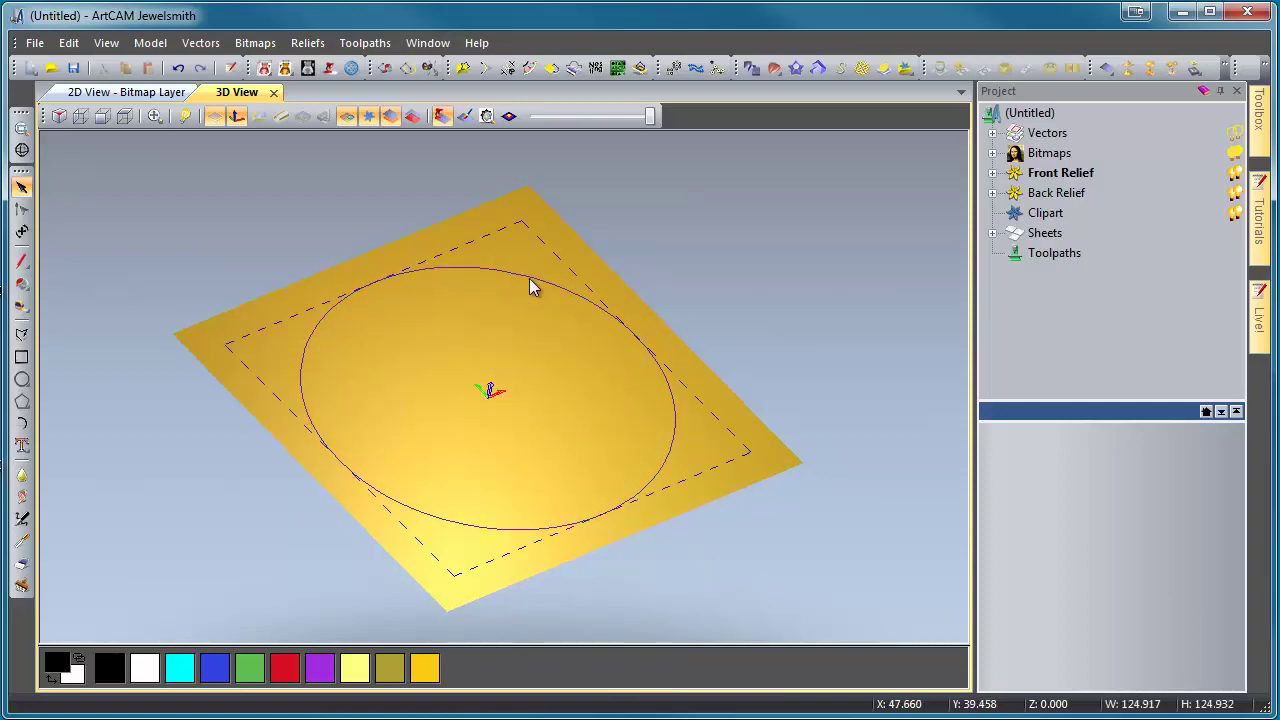
pyautogui.click(528, 281)
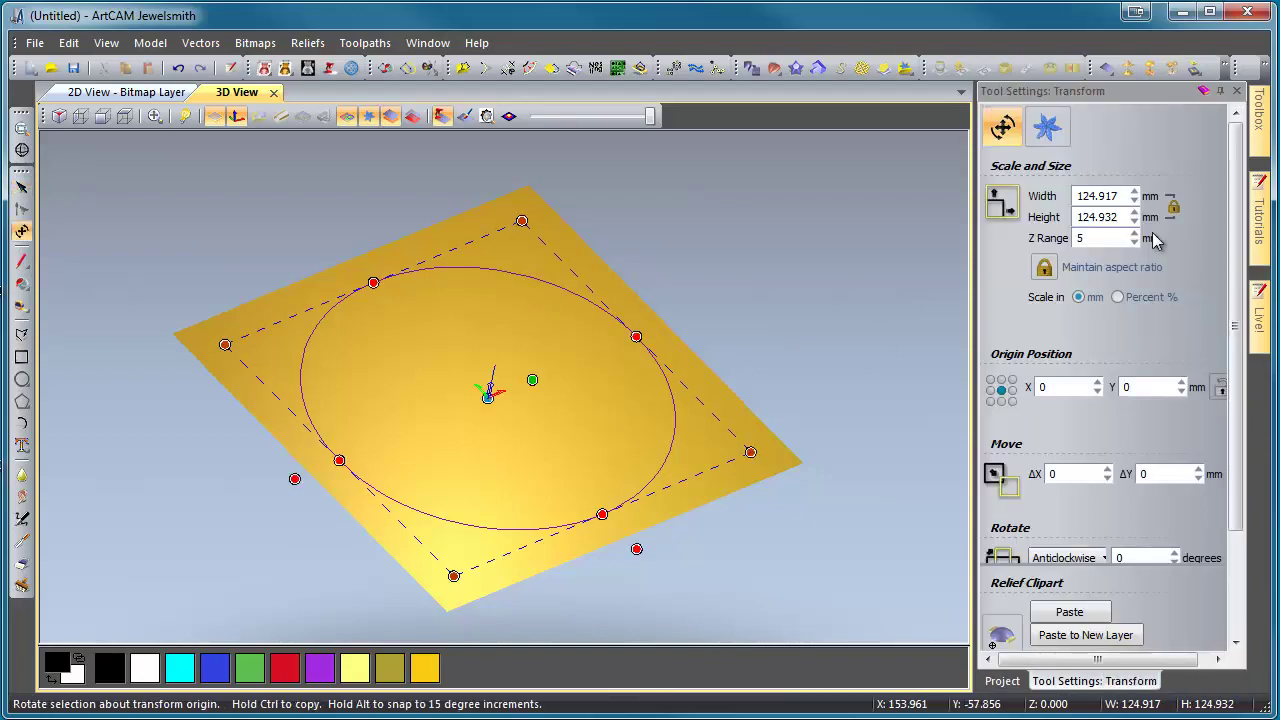
pyautogui.moveTo(1127, 195); pyautogui.dragTo(1073, 199)
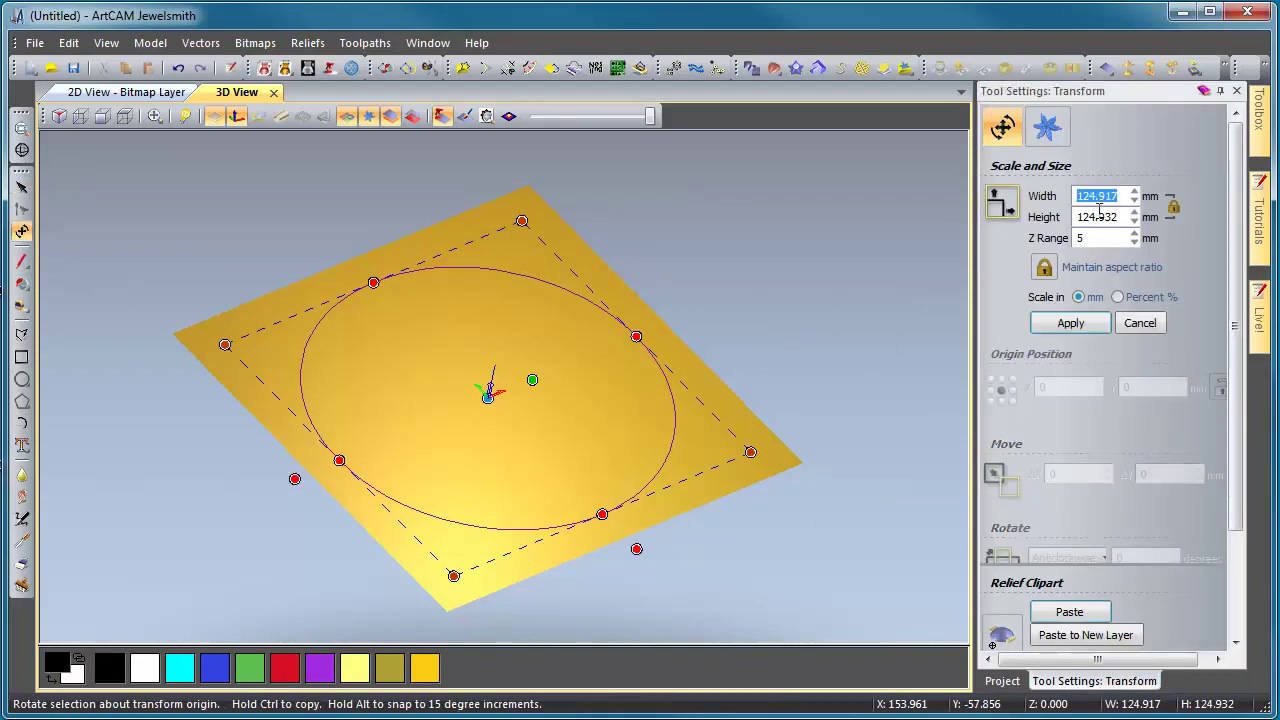
pyautogui.write('15')
pyautogui.moveTo(1105, 197); pyautogui.dragTo(1074, 197)
pyautogui.write('125')
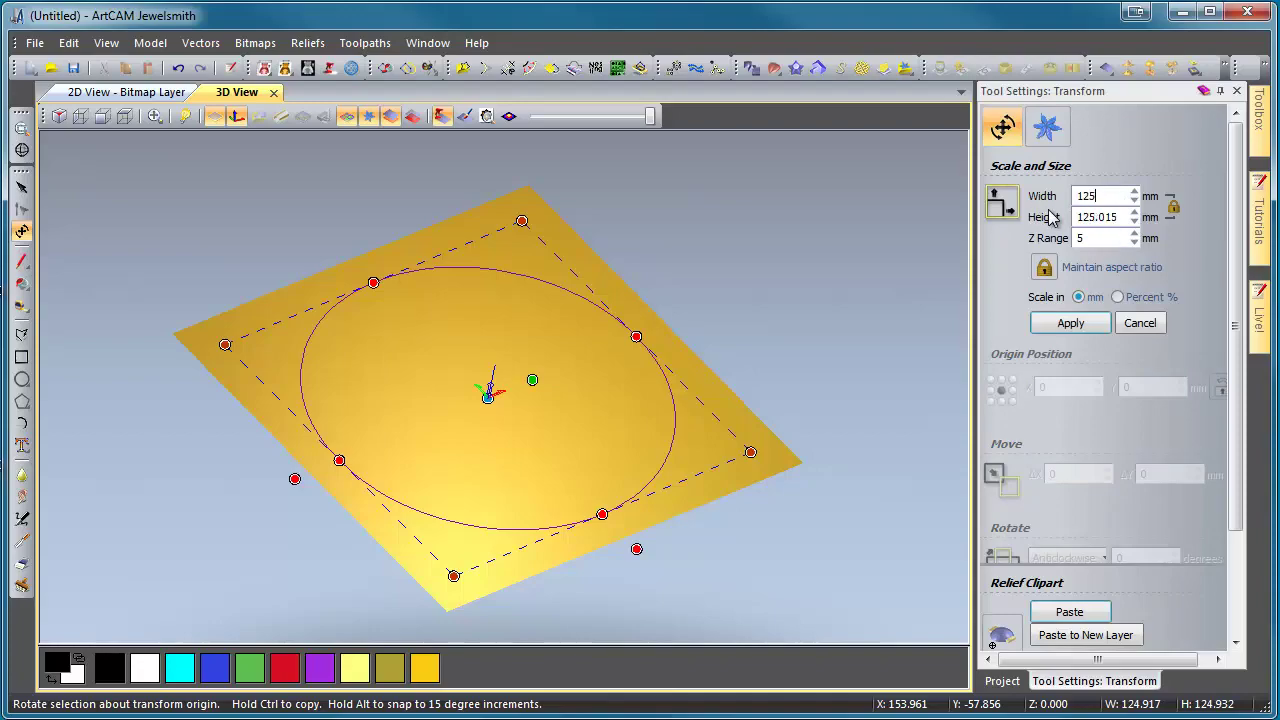
pyautogui.doubleClick(1084, 244)
pyautogui.click(1068, 322)
# Check that the dish clipart's paste combine mode is Add, paste it into the relief and inspect the recess in 3D
pyautogui.moveTo(1236, 312); pyautogui.dragTo(1236, 415)
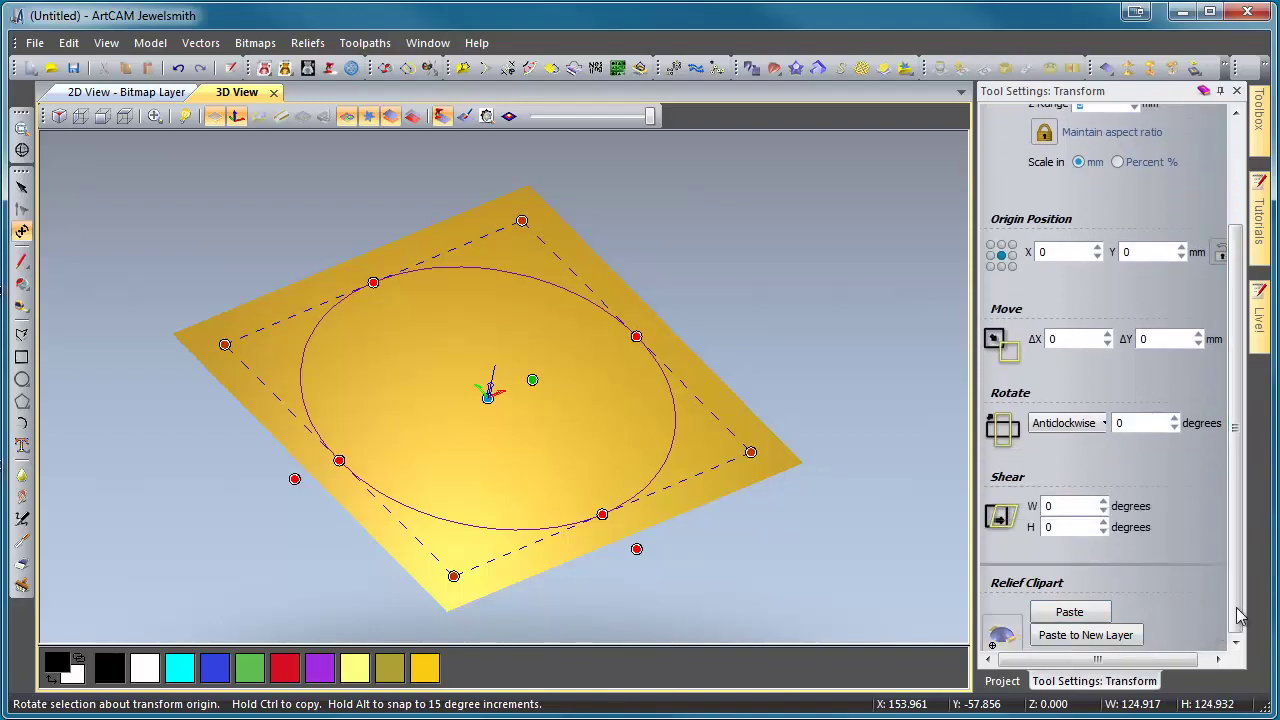
pyautogui.click(1003, 640)
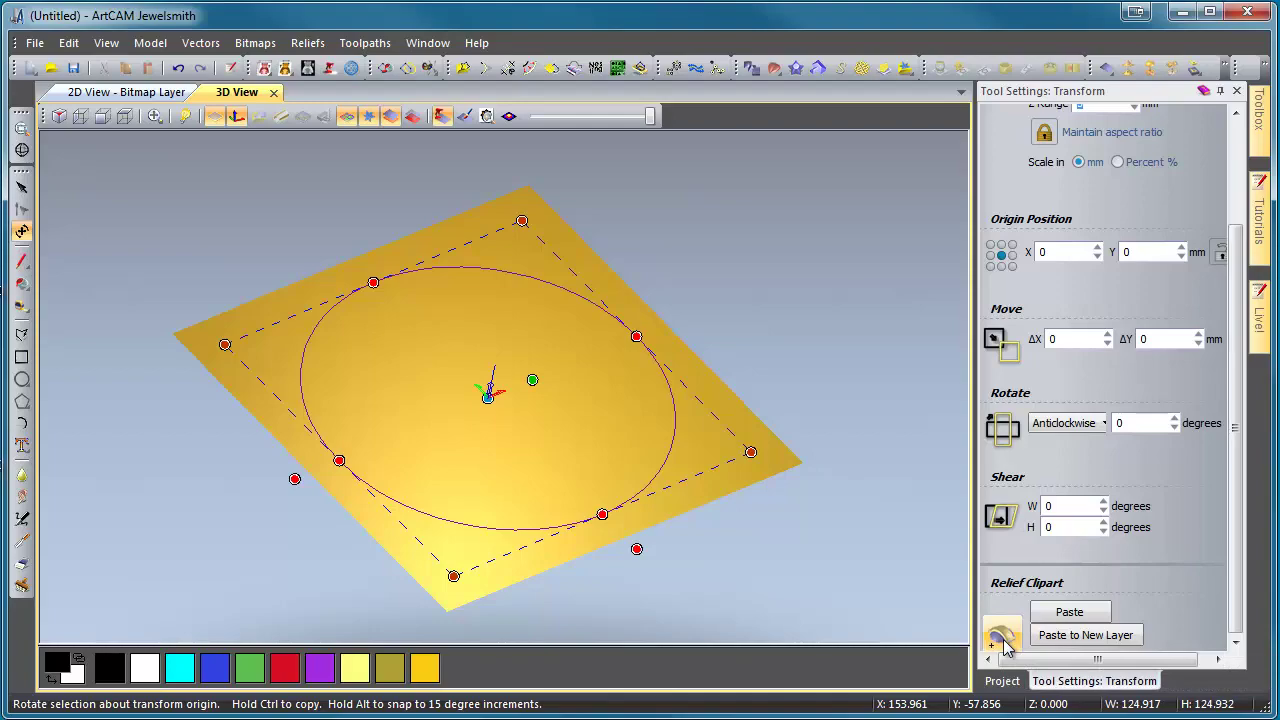
pyautogui.click(1003, 641)
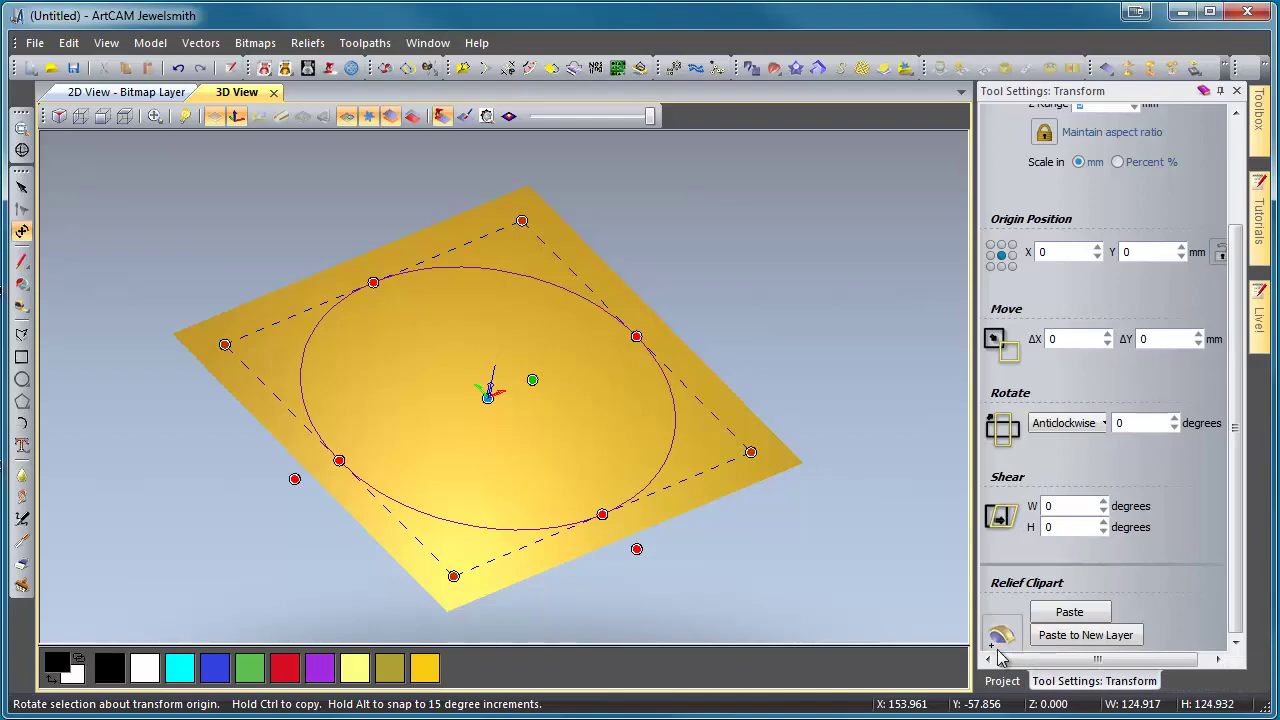
pyautogui.click(1071, 613)
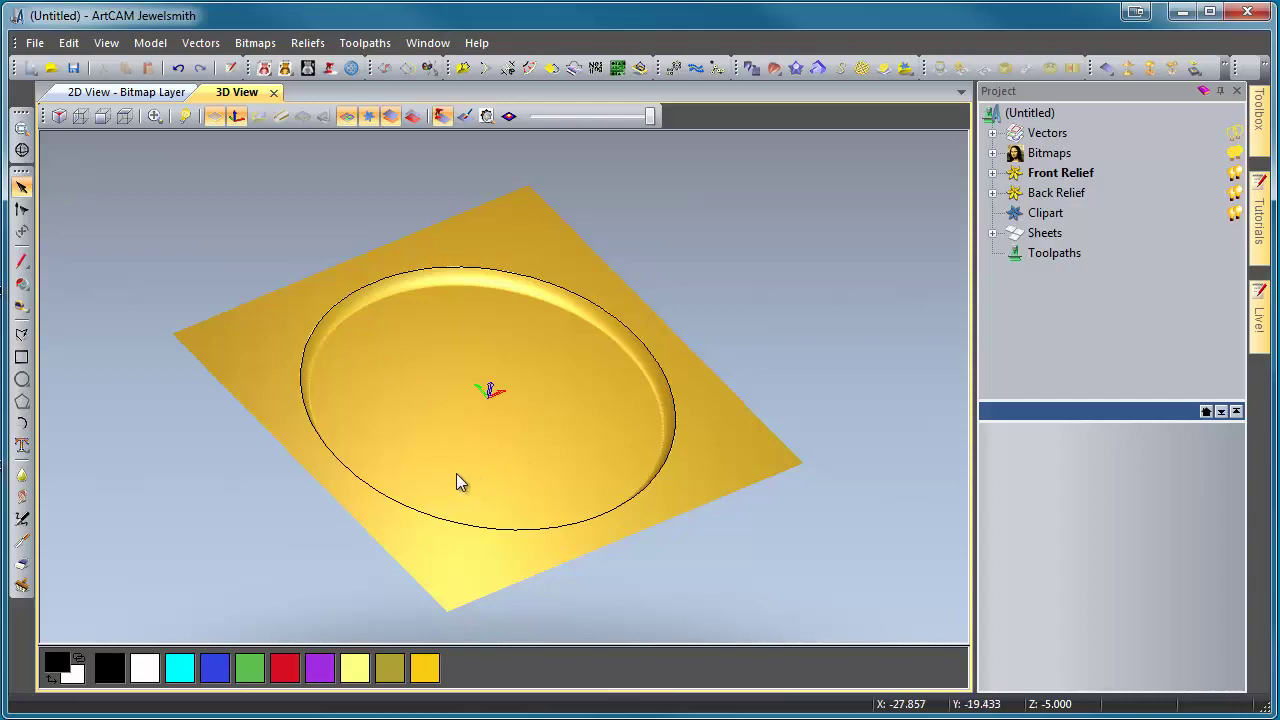
pyautogui.moveTo(463, 474); pyautogui.dragTo(570, 478)
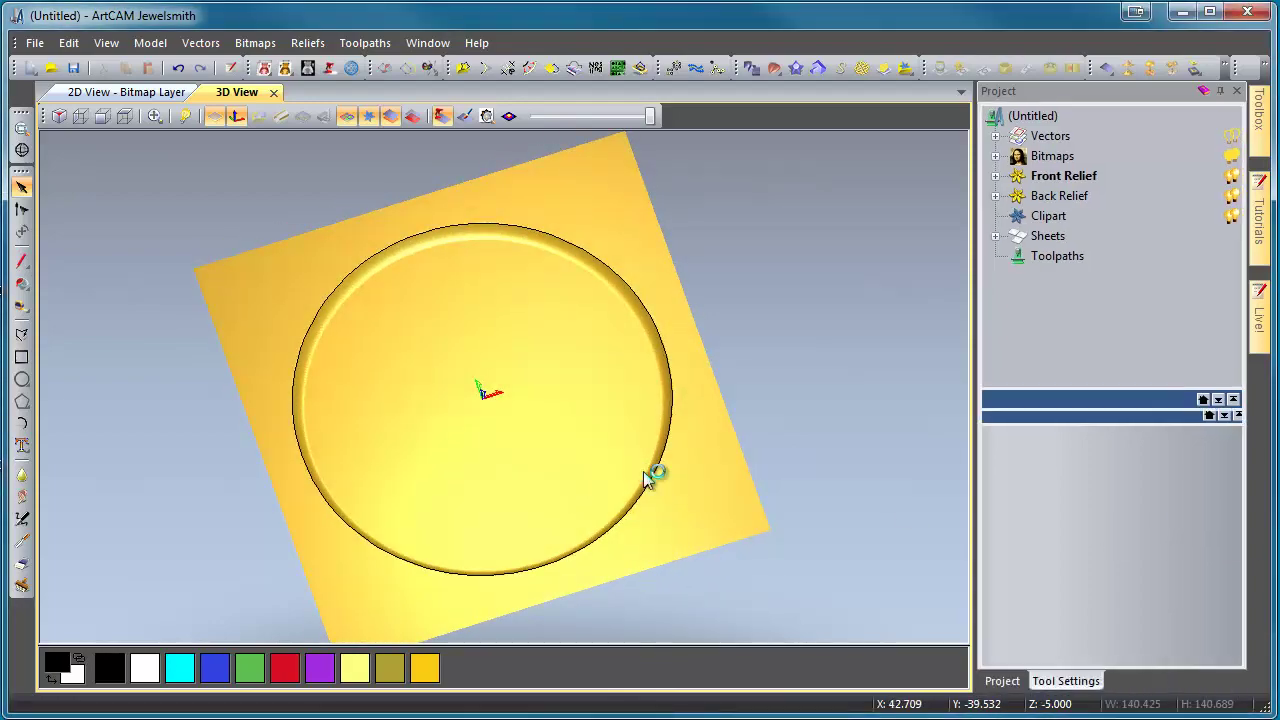
# Bring the flower clipart onto the model and scale it to 110 mm wide with a Z range of 4.95 mm
pyautogui.moveTo(645, 478); pyautogui.dragTo(646, 481)
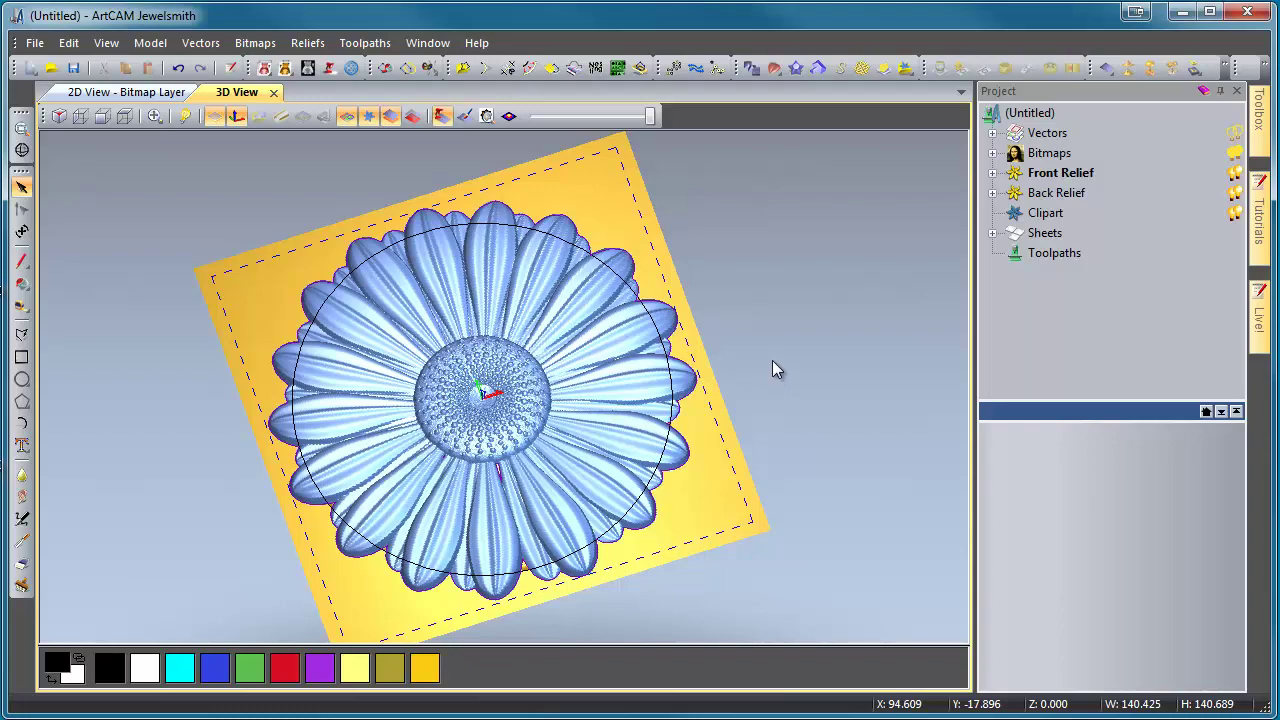
pyautogui.hotkey('ctrl', 't')
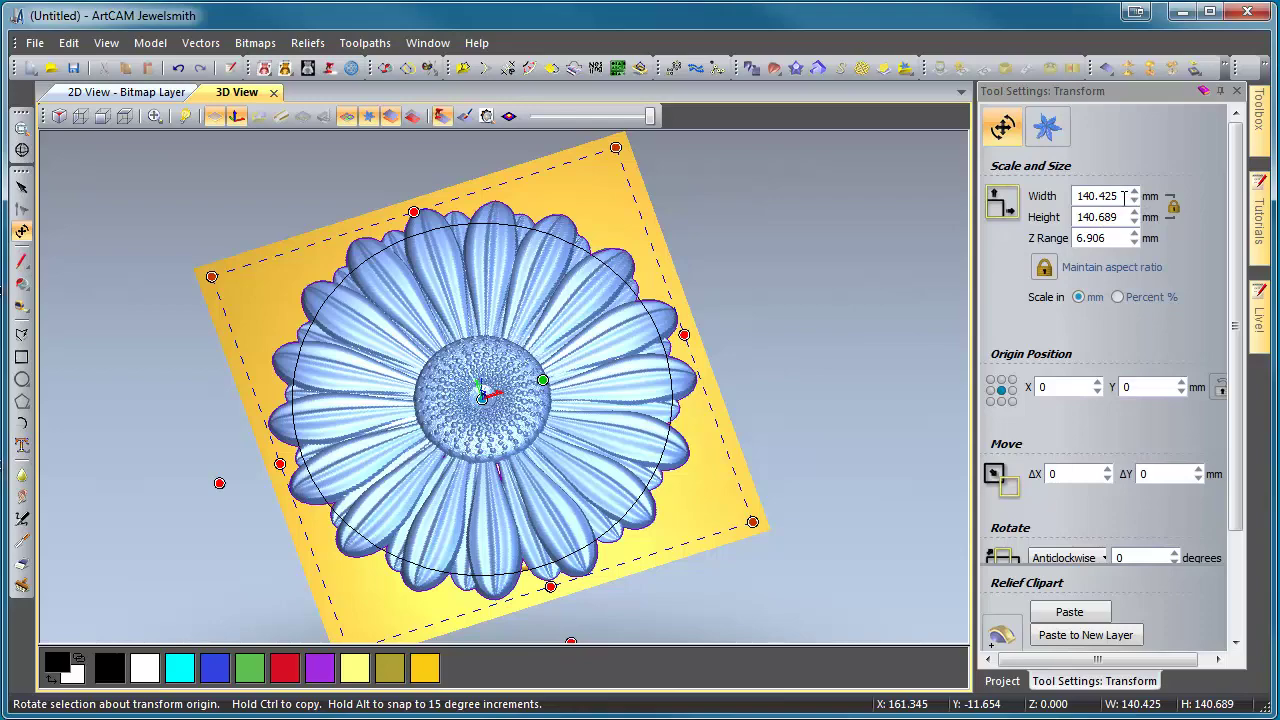
pyautogui.doubleClick(1102, 196)
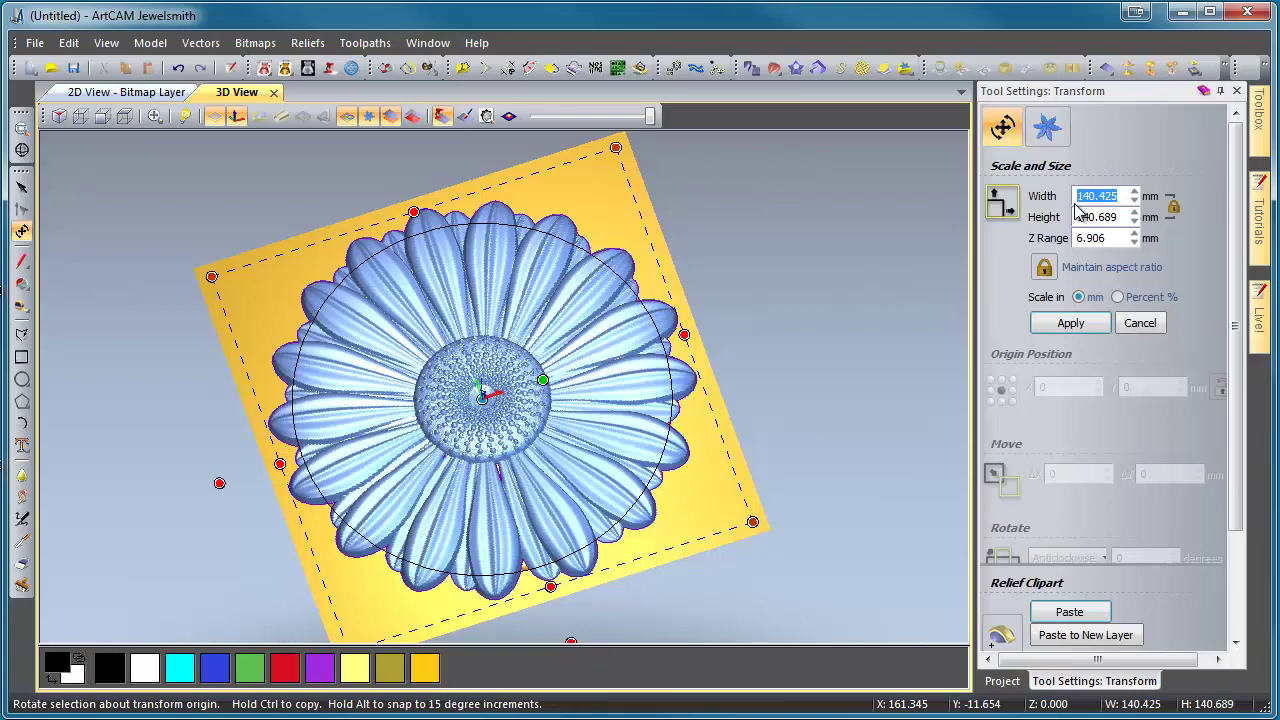
pyautogui.write('110')
pyautogui.moveTo(1118, 238); pyautogui.dragTo(1072, 247)
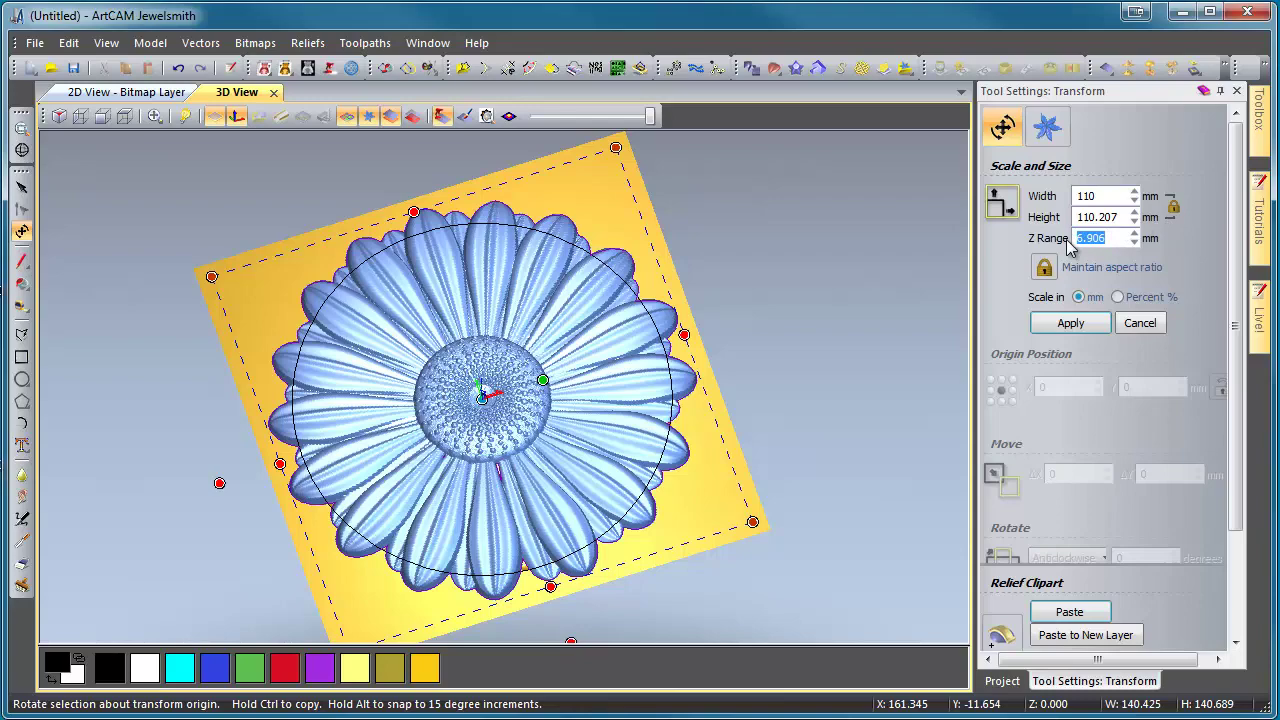
pyautogui.write('4.95')
pyautogui.click(1068, 324)
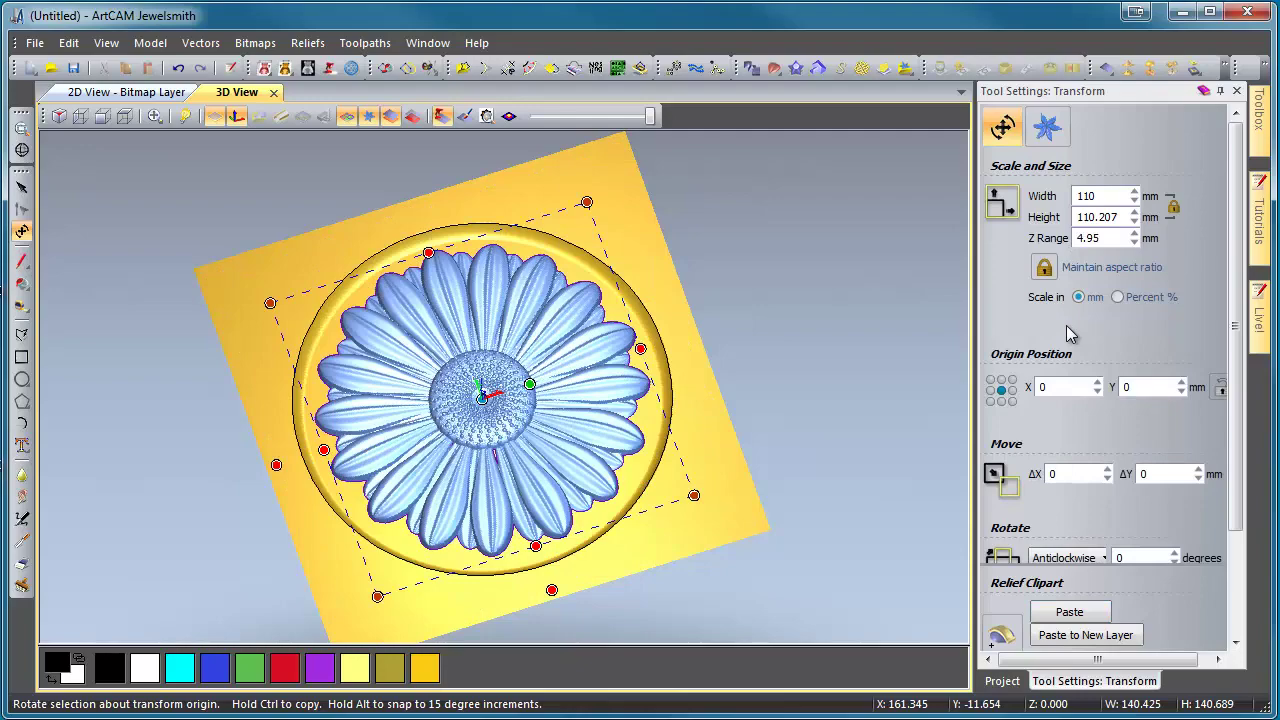
# Paste the flower clipart into the relief in Add mode and inspect it inside the dish in 3D
pyautogui.moveTo(1237, 348); pyautogui.dragTo(1240, 450)
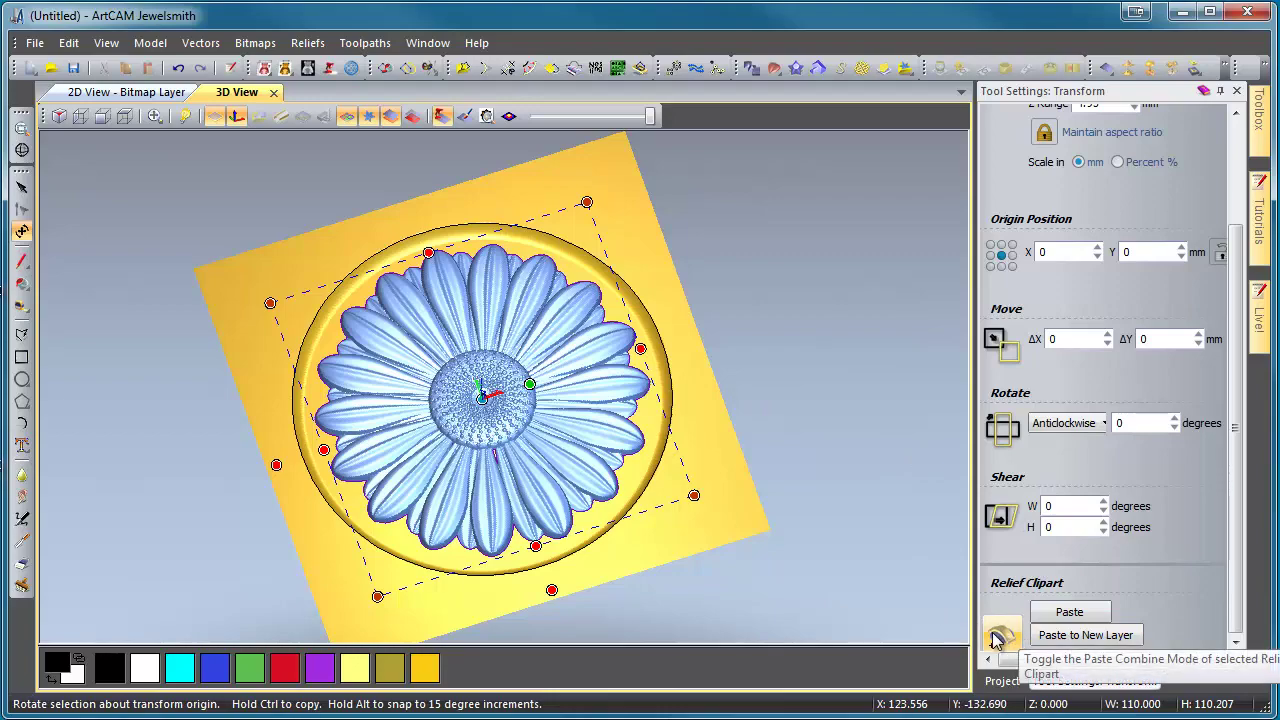
pyautogui.click(1088, 614)
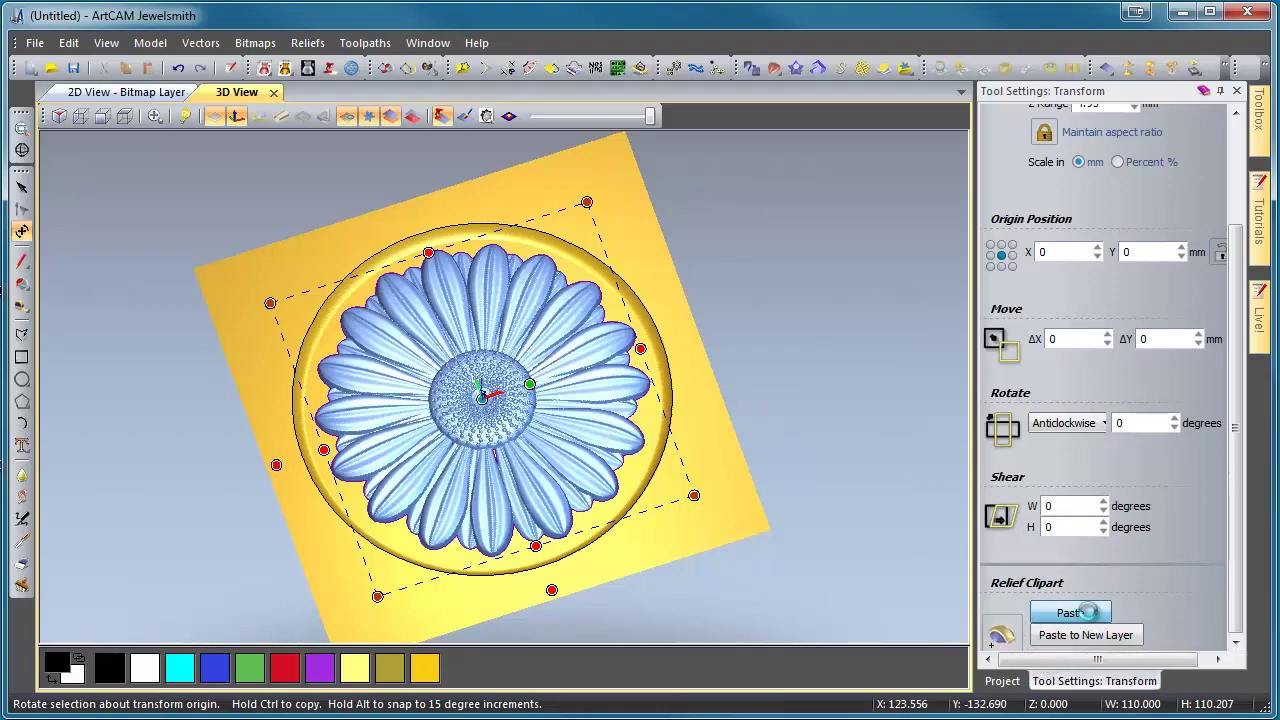
pyautogui.moveTo(497, 568); pyautogui.dragTo(543, 514)
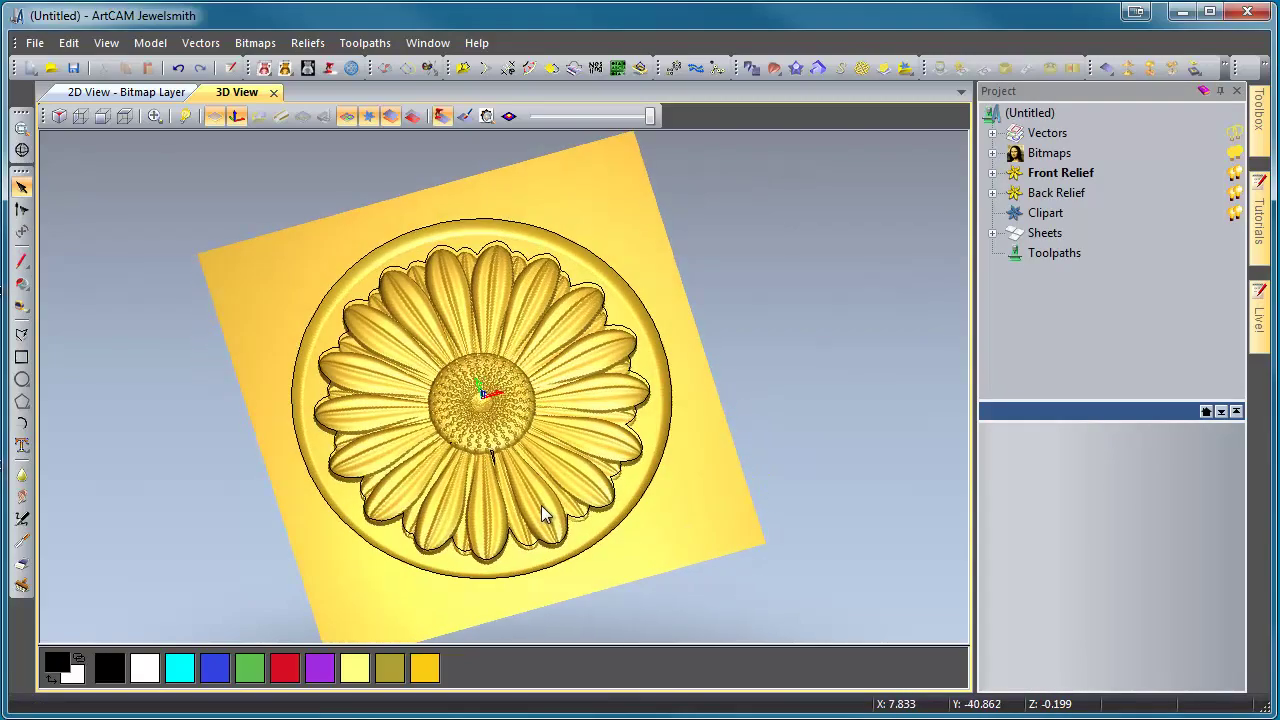
# Set up a 10 mm thick material block with zero top offset and Z zero at its top surface, and inspect it in 3D
pyautogui.click(1044, 251)
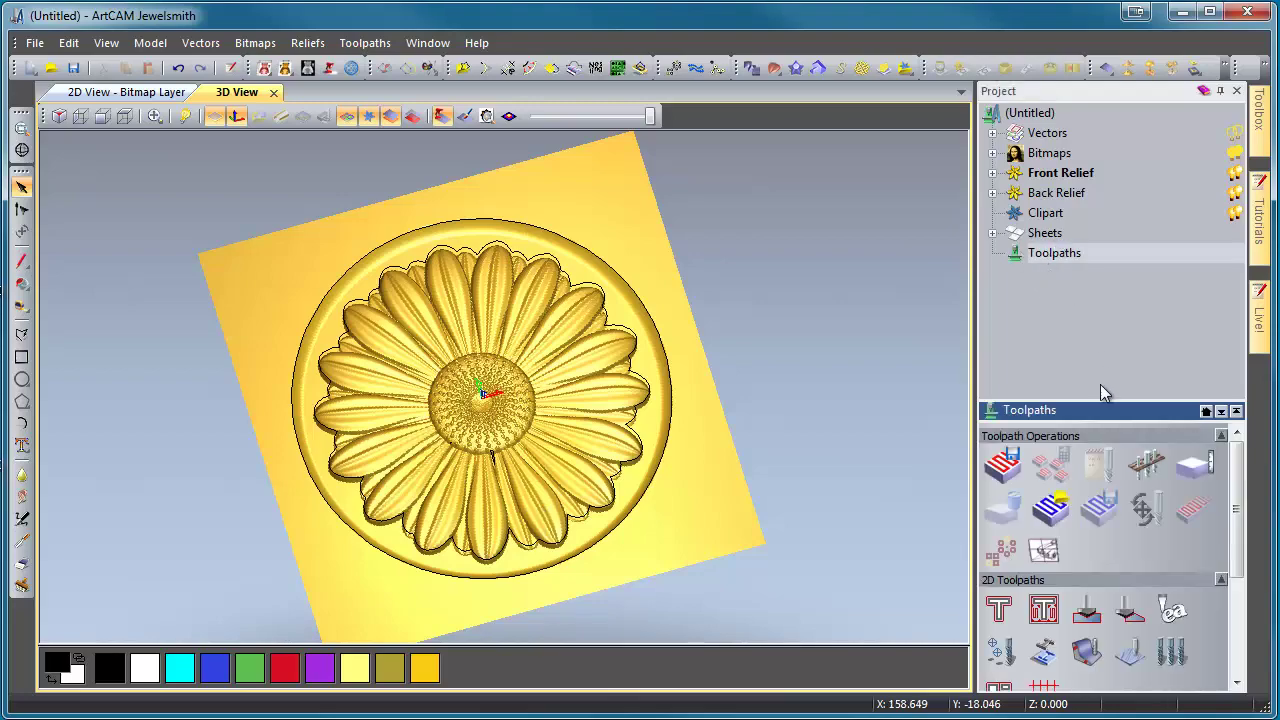
pyautogui.click(1192, 466)
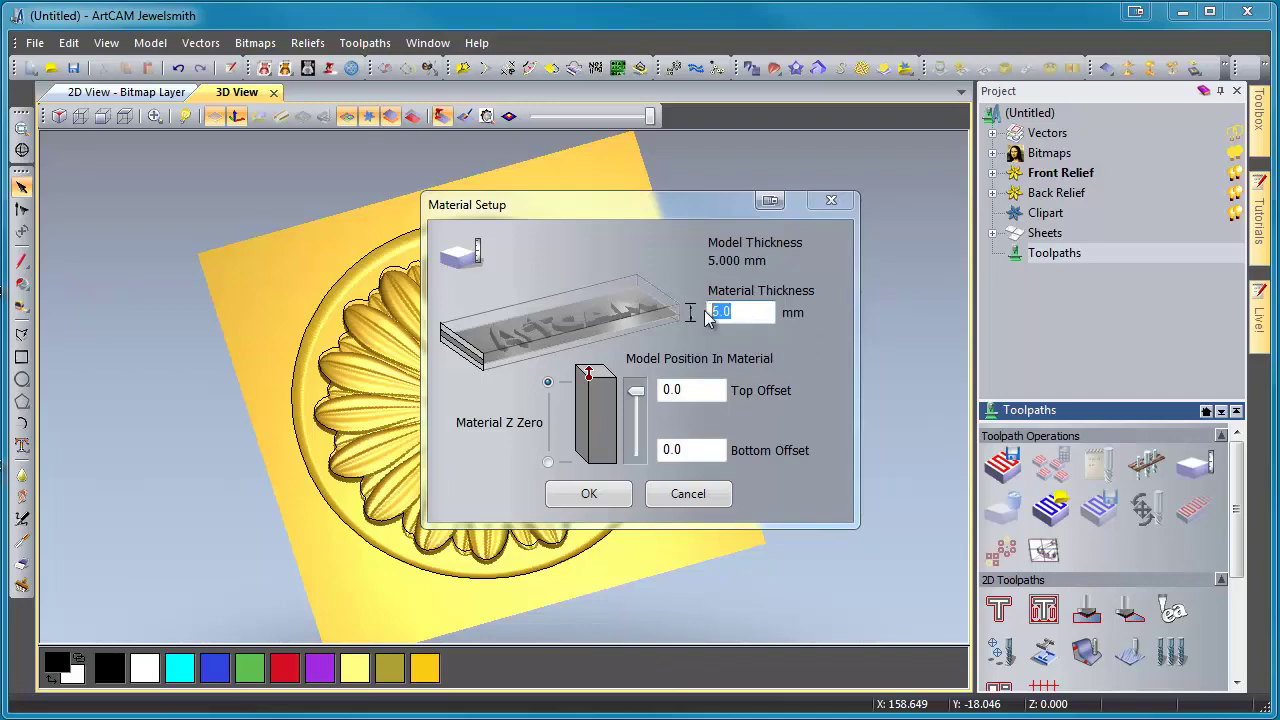
pyautogui.write('10')
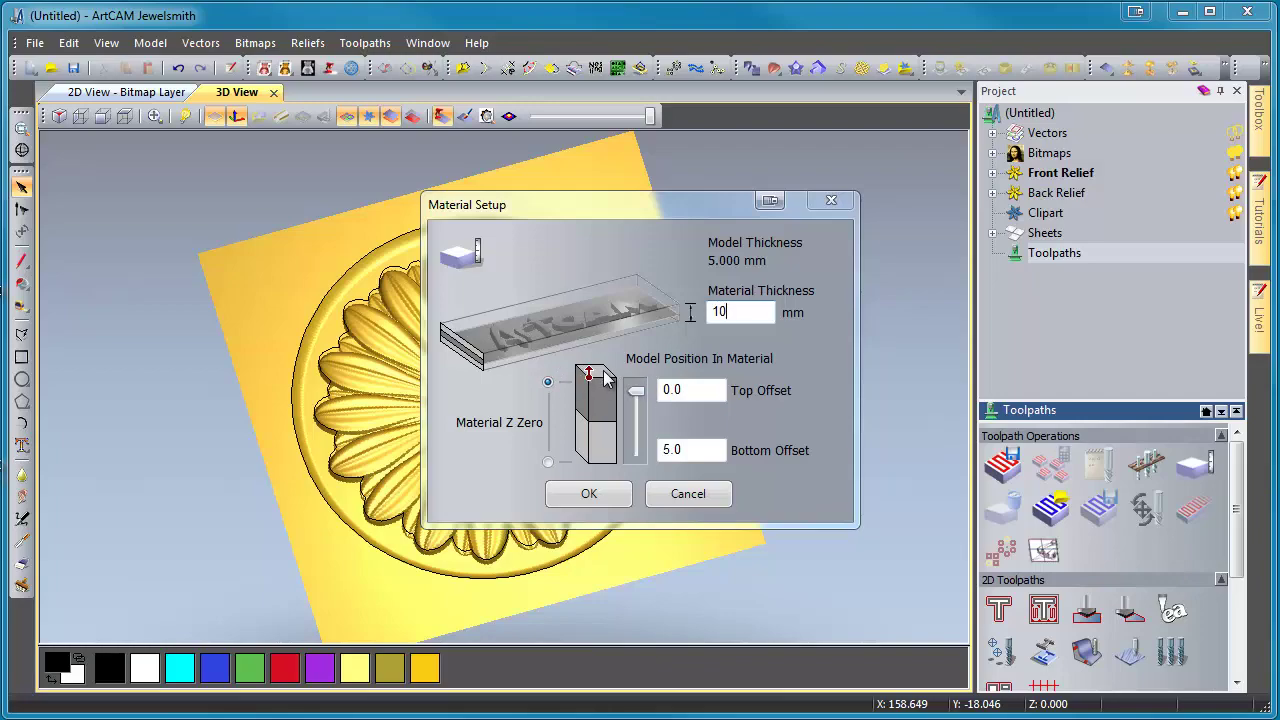
pyautogui.click(587, 498)
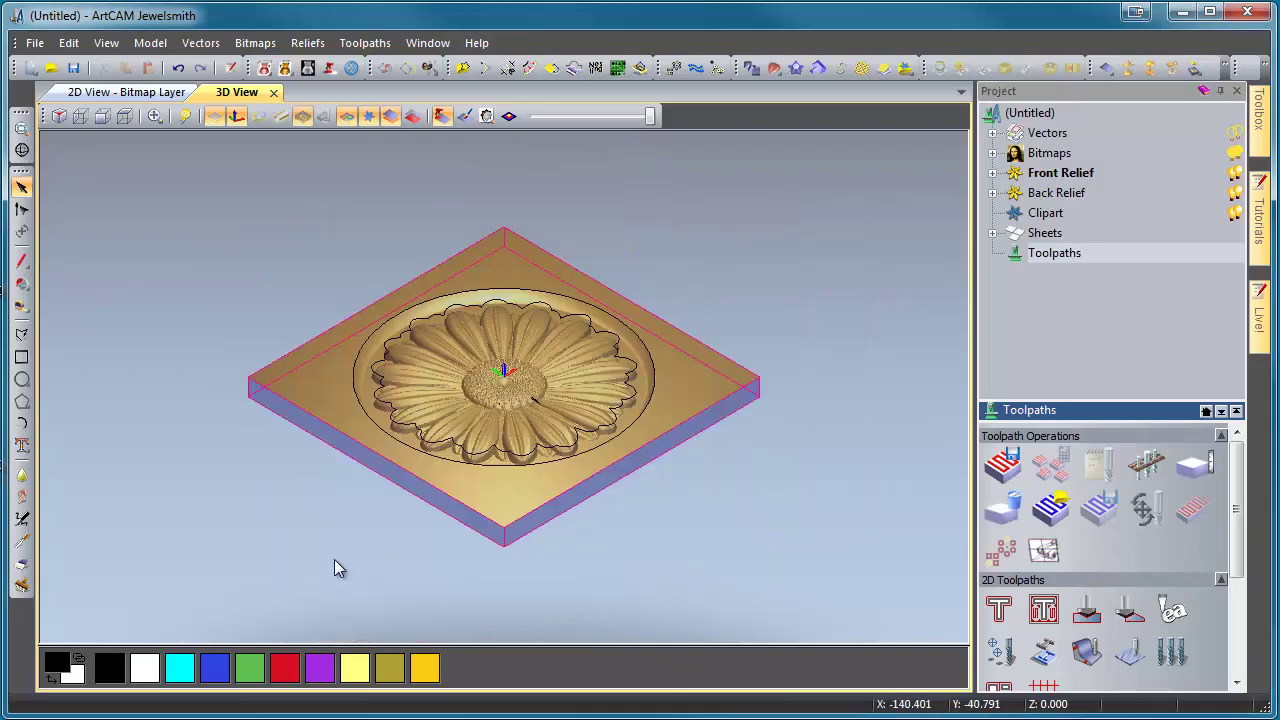
pyautogui.moveTo(344, 559); pyautogui.dragTo(535, 446)
pyautogui.press('0')
pyautogui.moveTo(481, 486); pyautogui.dragTo(537, 360)
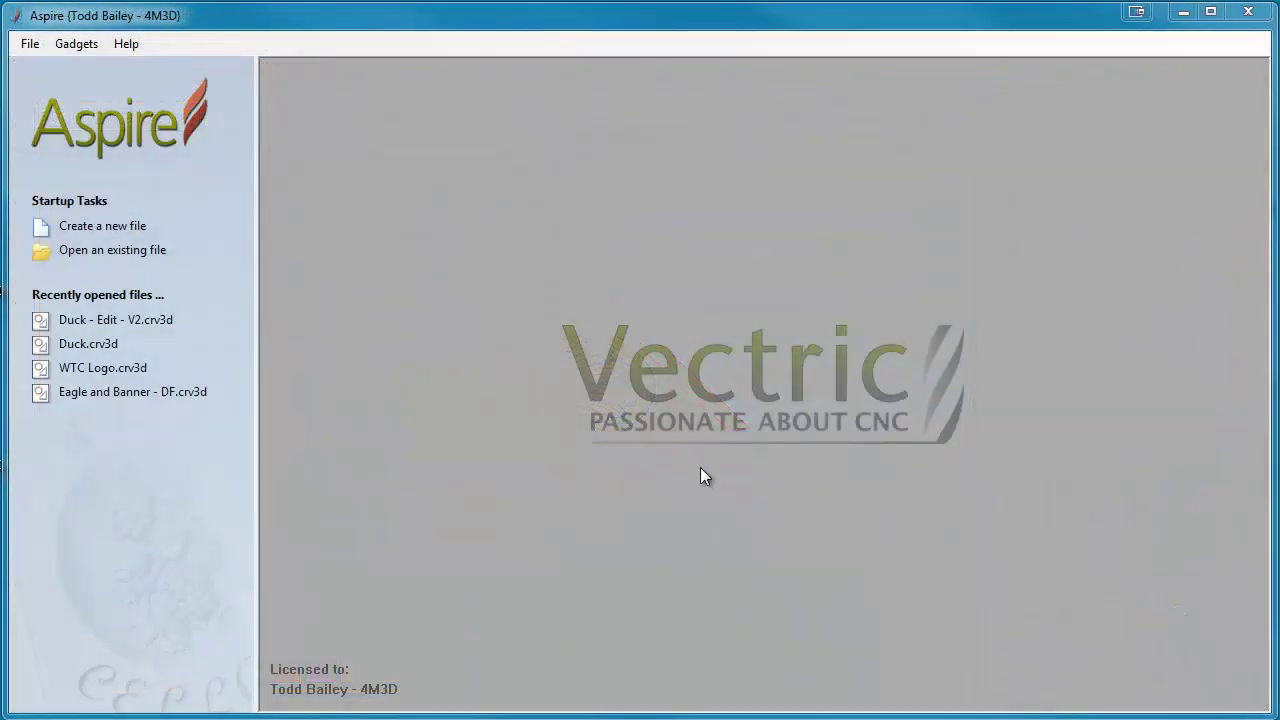
# In Aspire, create a new 150 × 150 × 10 mm job with Z zero on the material surface and the XY datum at its centre
pyautogui.click(109, 225)
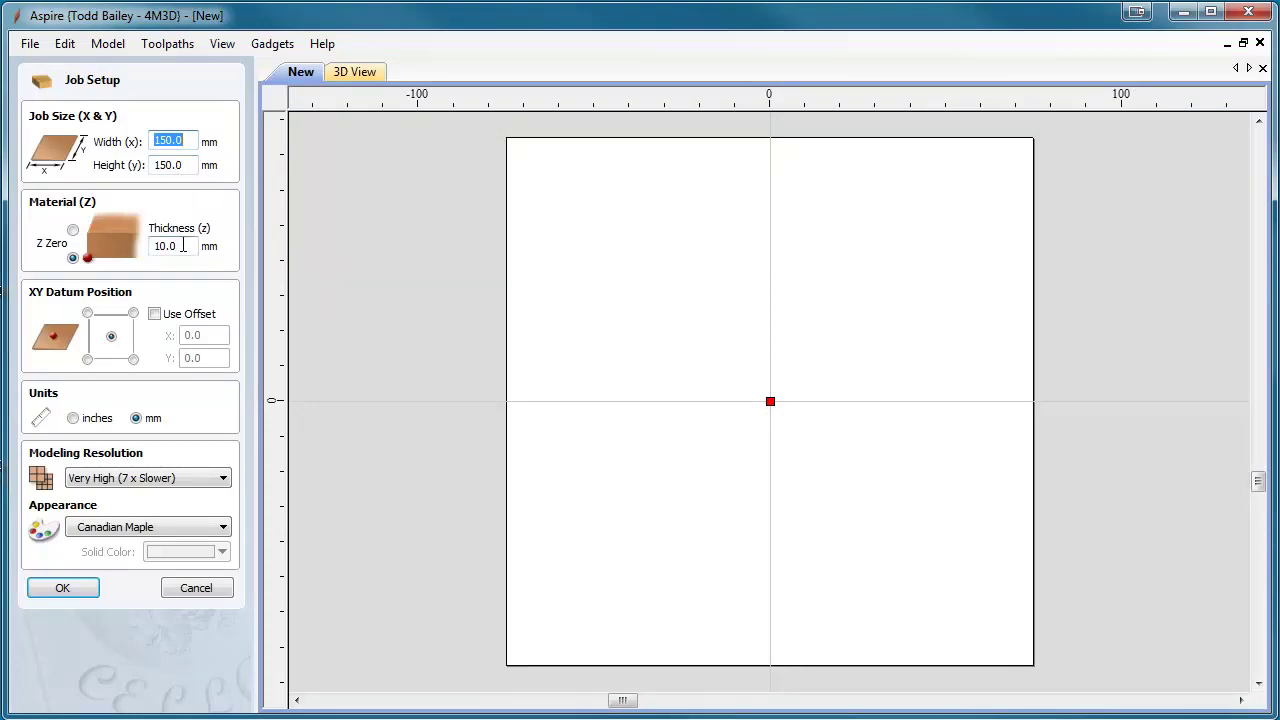
pyautogui.click(72, 231)
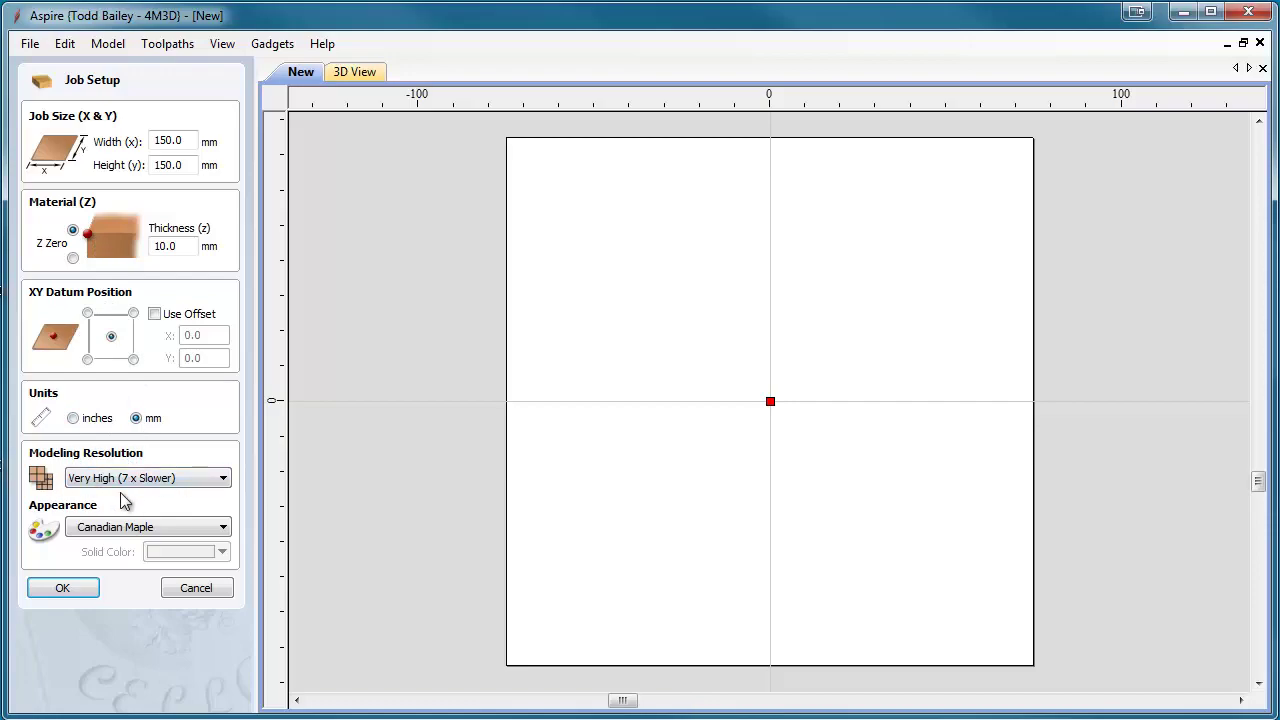
pyautogui.click(66, 590)
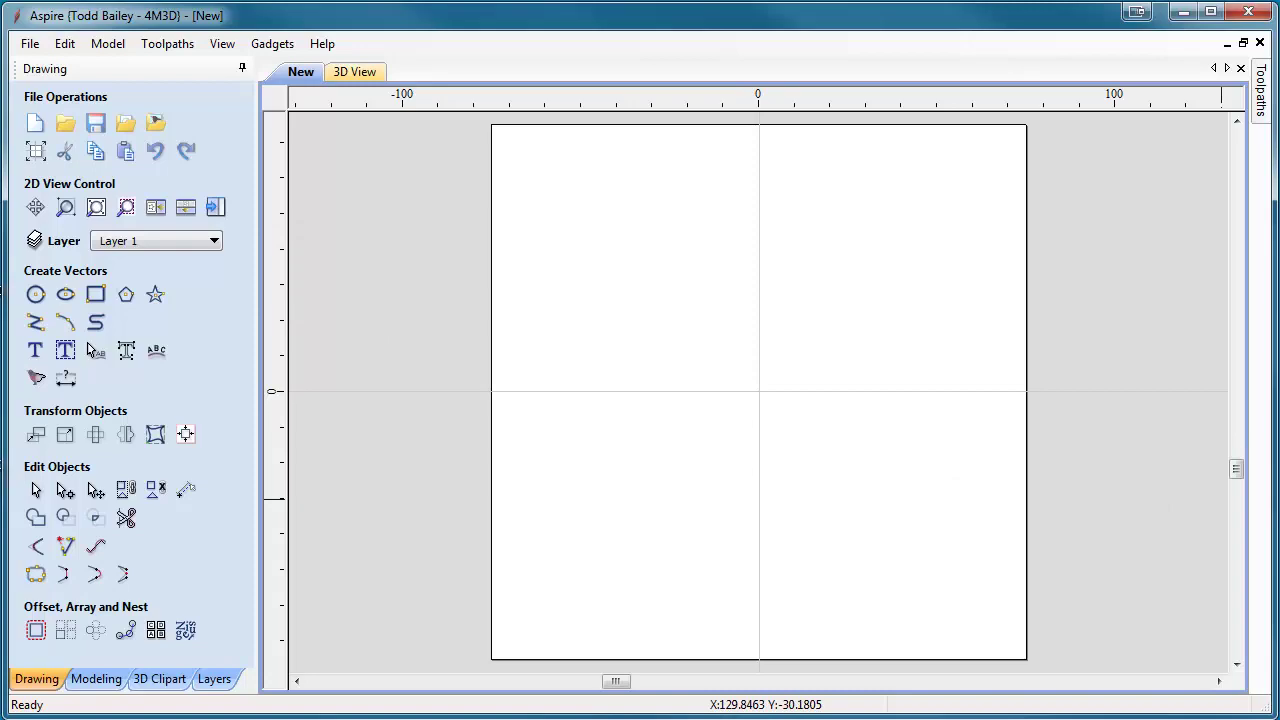
# Bring the dish clipart into the new job, centre it in the material and inspect the recess in 3D
pyautogui.moveTo(1008, 542); pyautogui.dragTo(755, 509)
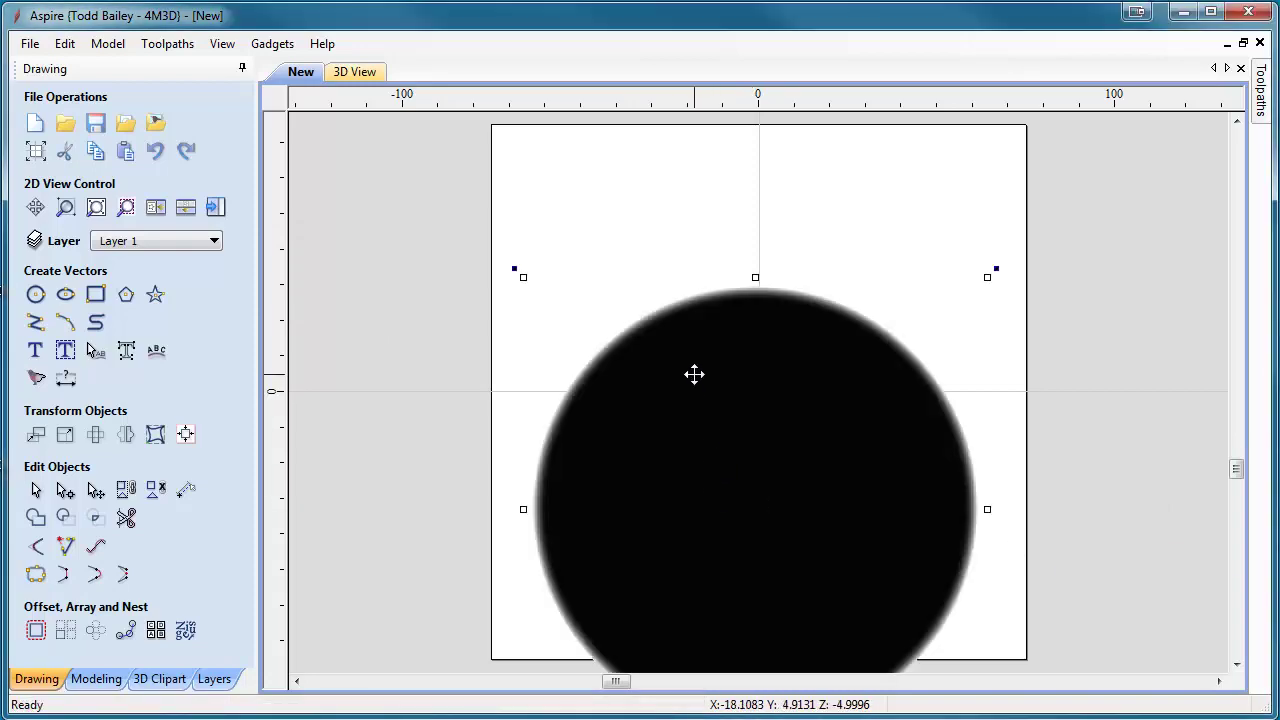
pyautogui.click(345, 76)
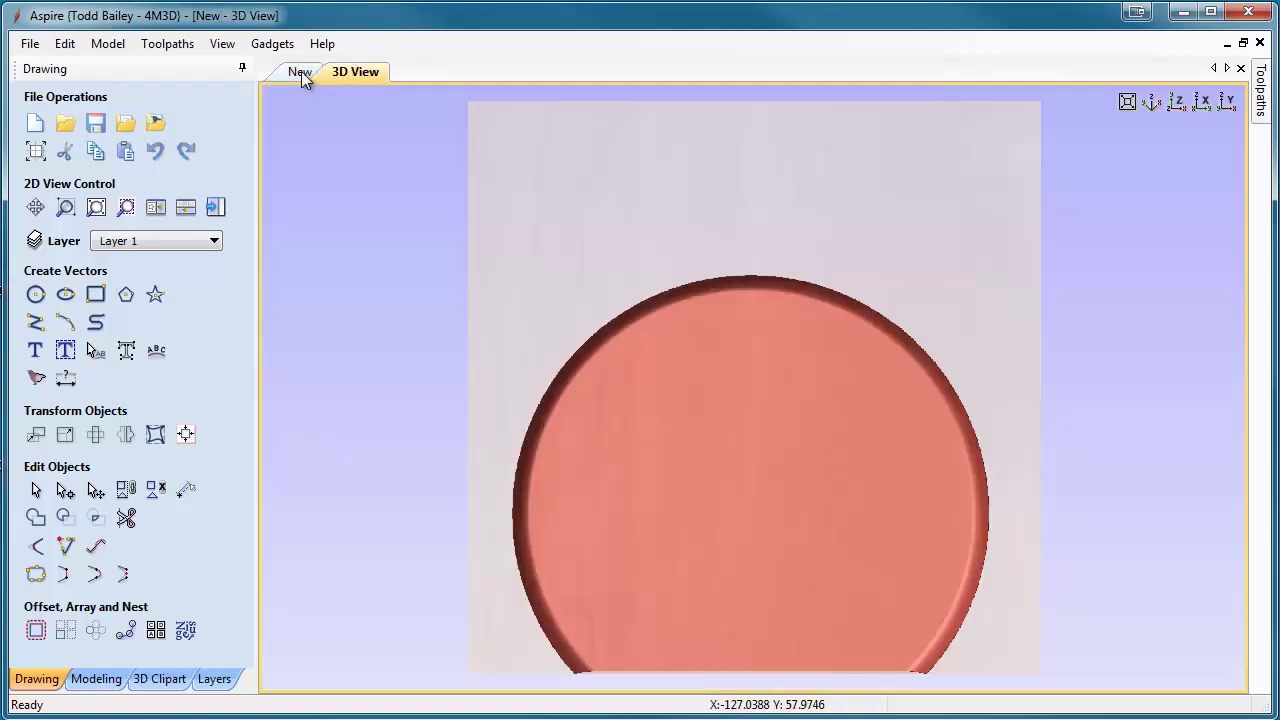
pyautogui.click(301, 73)
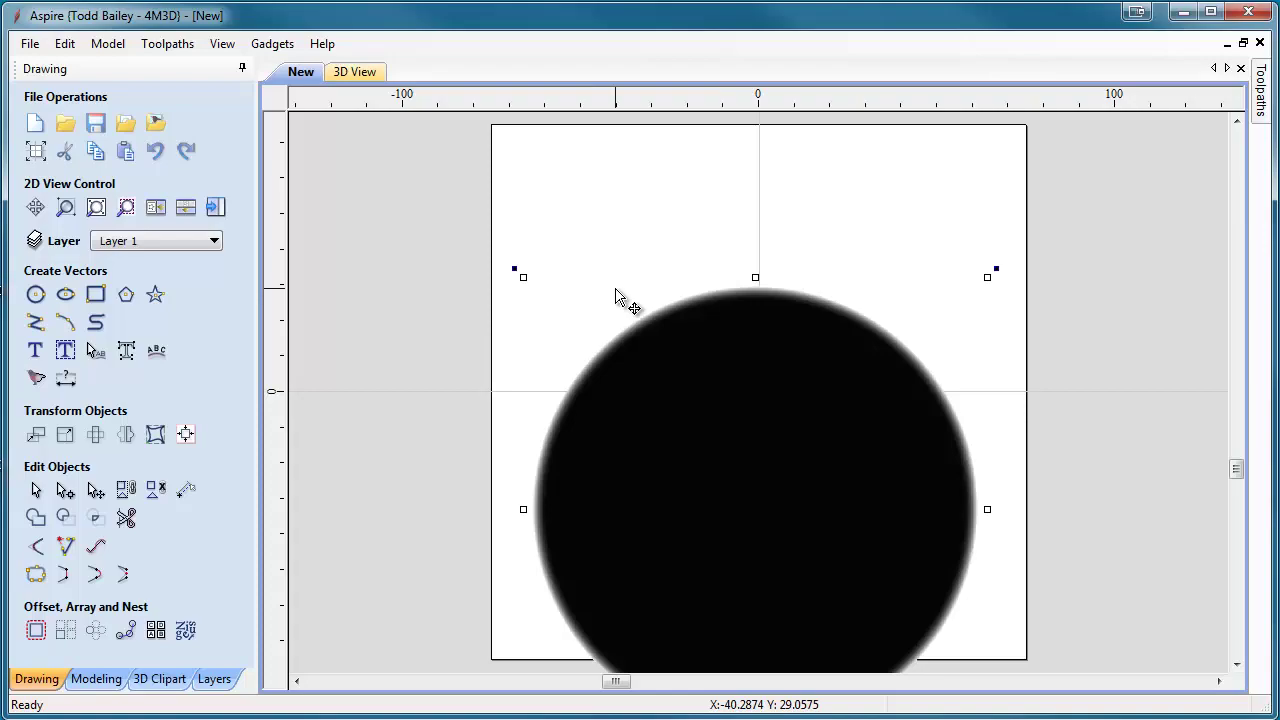
pyautogui.press('F9')
pyautogui.click(350, 72)
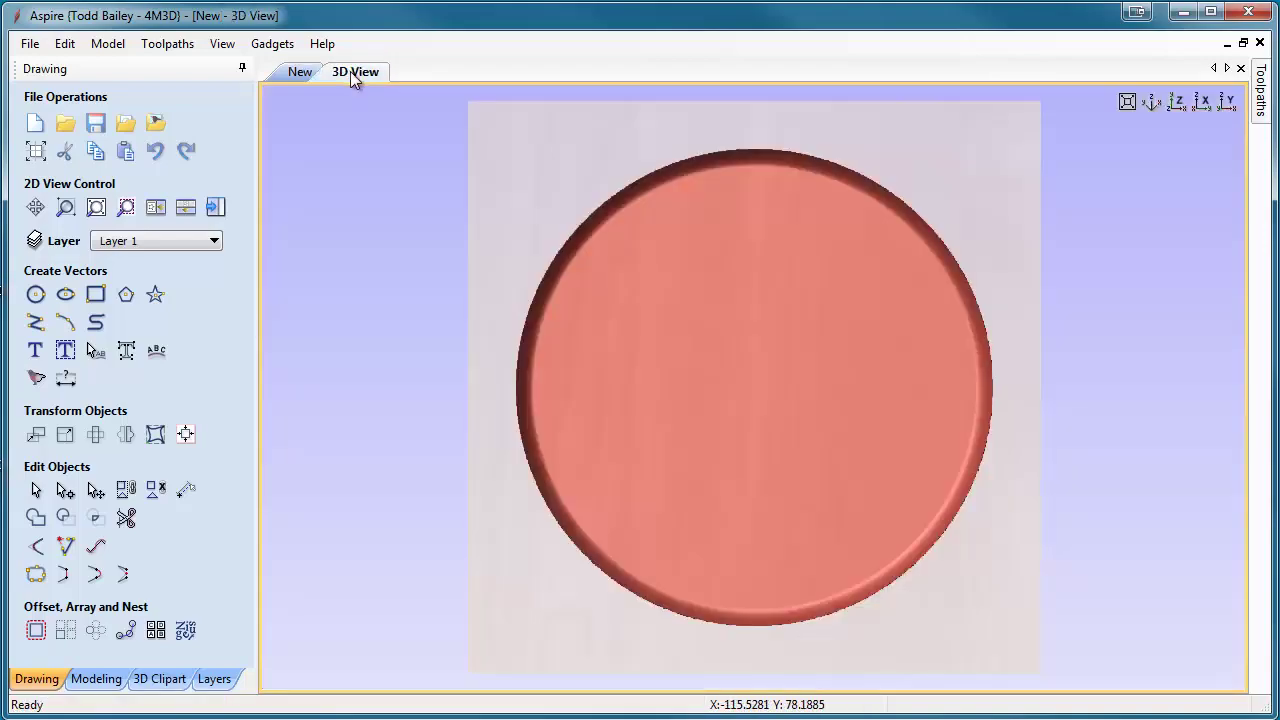
pyautogui.moveTo(541, 614); pyautogui.dragTo(534, 197)
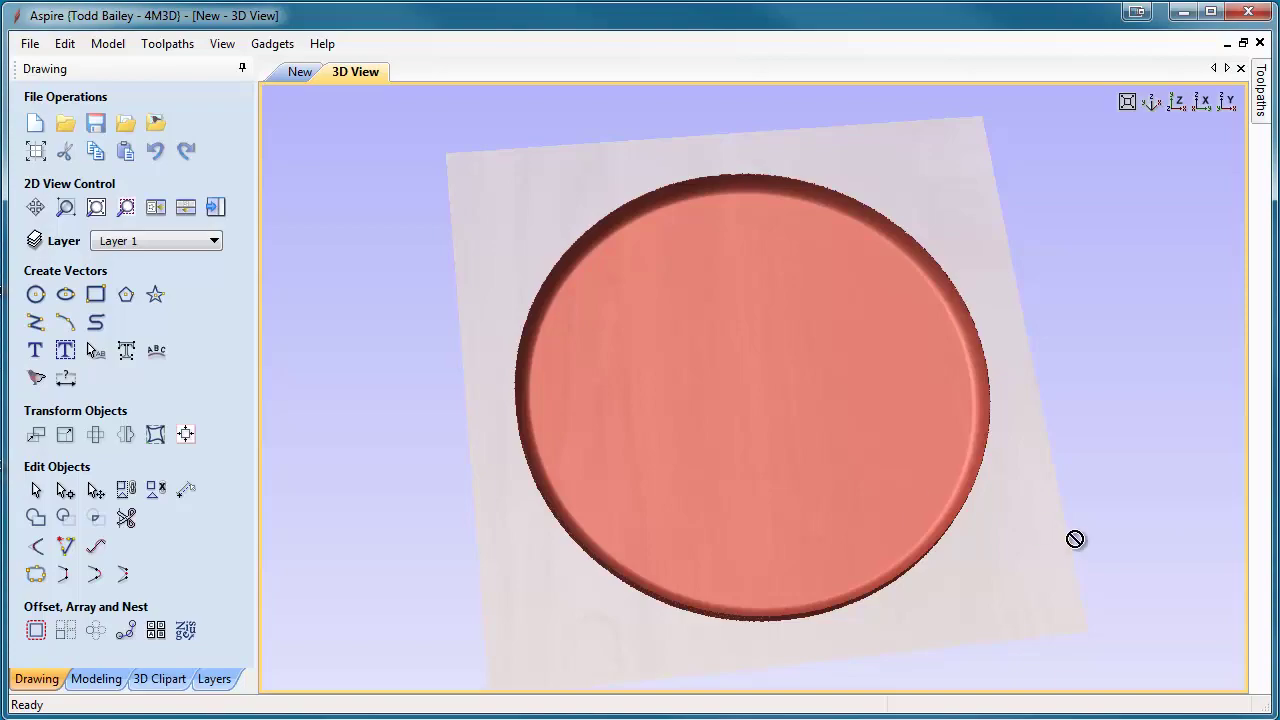
# Bring the flower clipart into the 2D layout, centre it in the material and scale it to about 113 × 113 mm inside the dish
pyautogui.click(298, 72)
pyautogui.moveTo(1137, 14); pyautogui.dragTo(1025, 515)
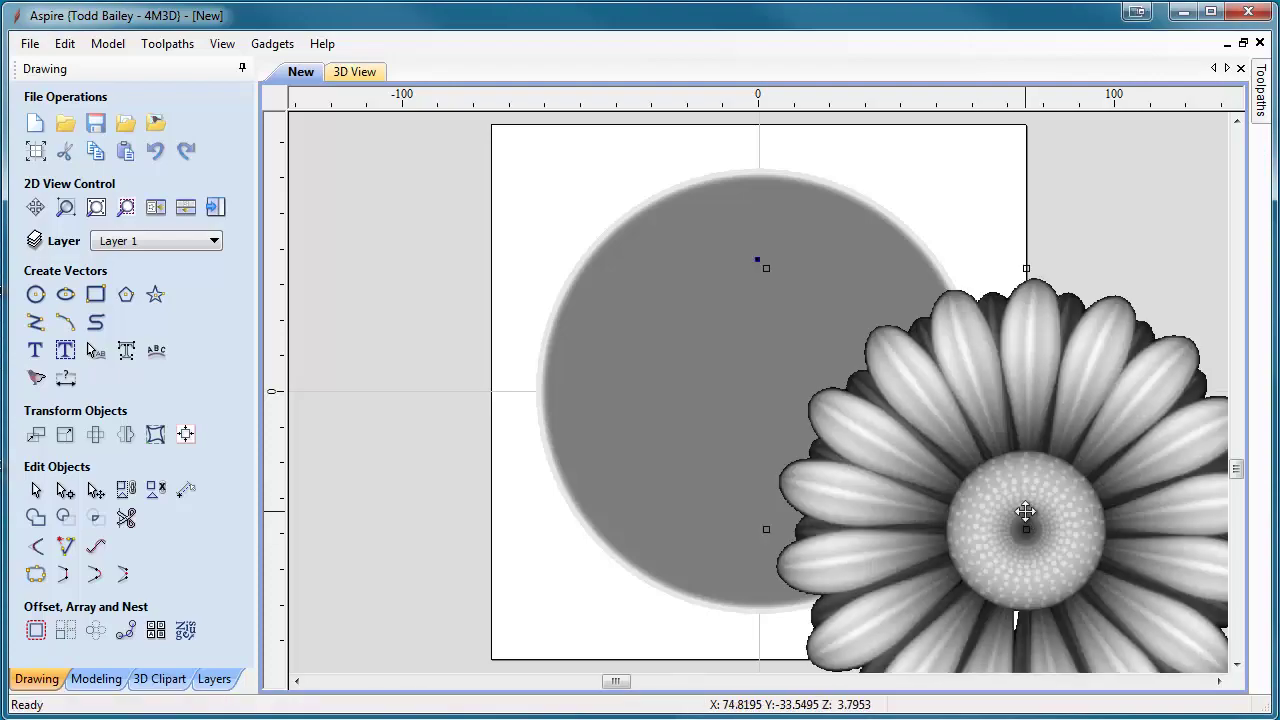
pyautogui.press('F9')
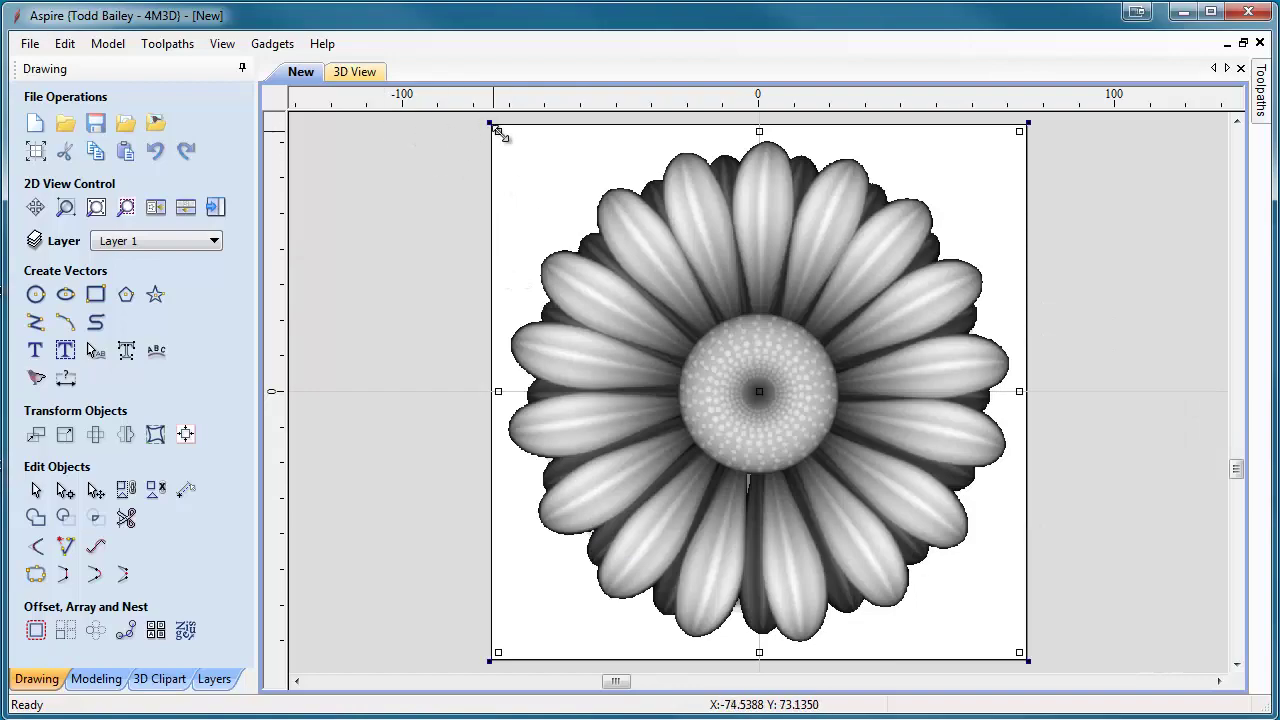
pyautogui.moveTo(498, 131); pyautogui.dragTo(535, 188)
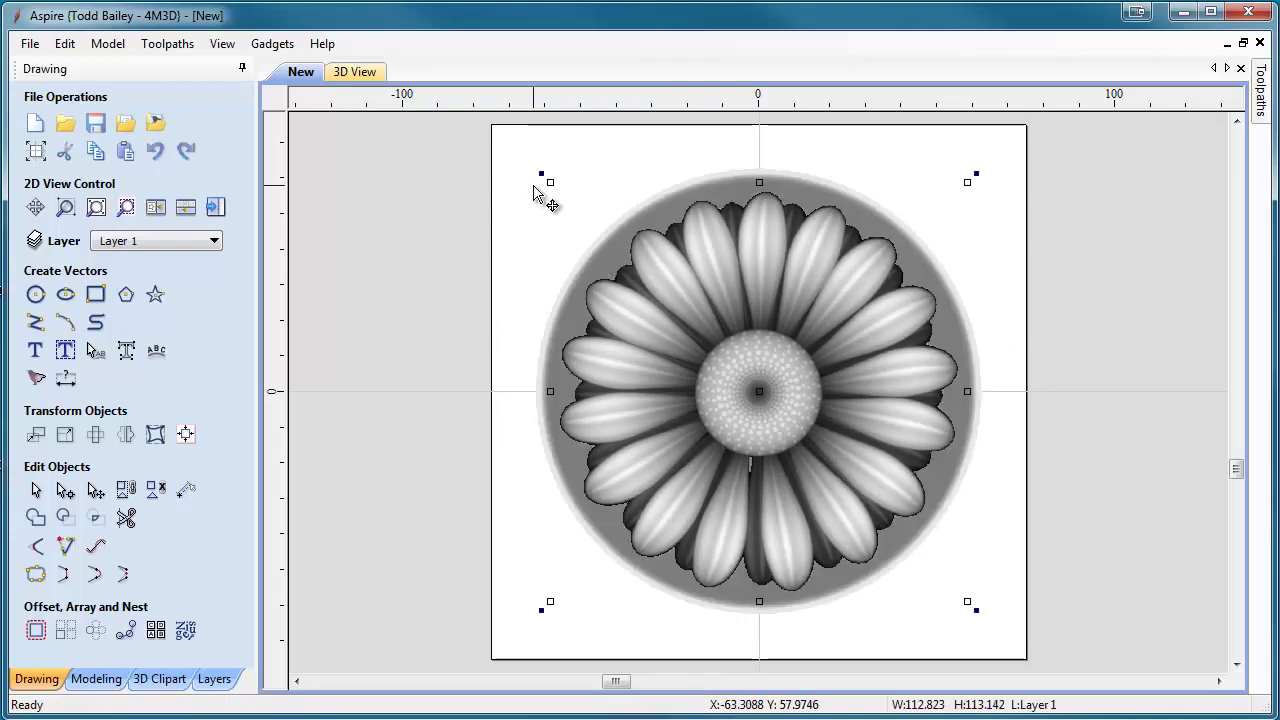
# Set the shape height of the Daisy No.2 component to 4.95 mm and inspect the flower inside the dish in 3D
pyautogui.click(354, 74)
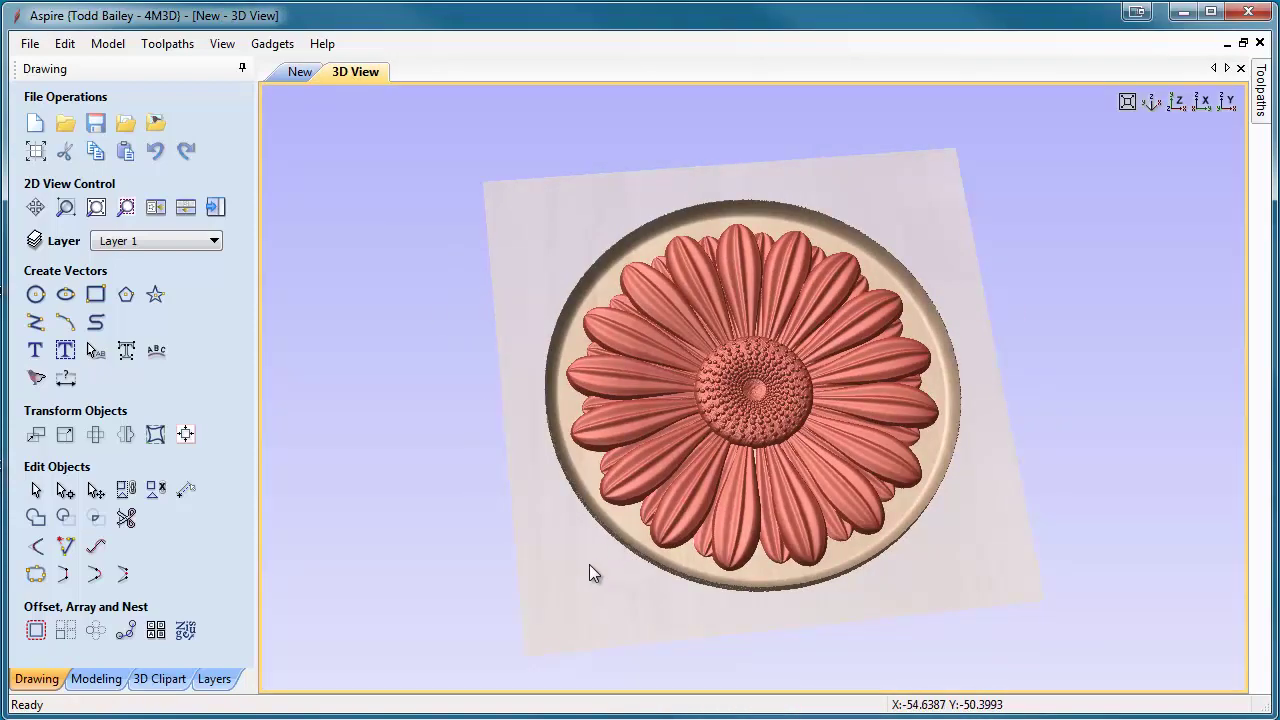
pyautogui.moveTo(481, 622); pyautogui.dragTo(251, 649)
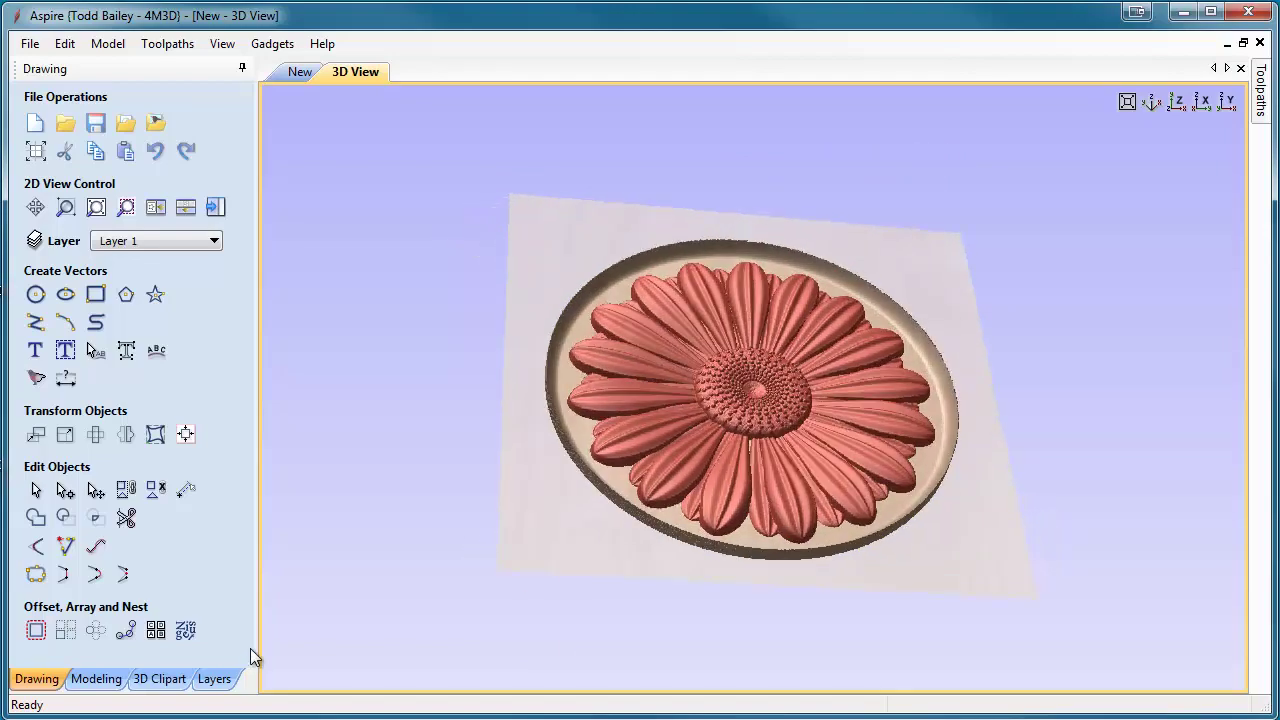
pyautogui.click(112, 684)
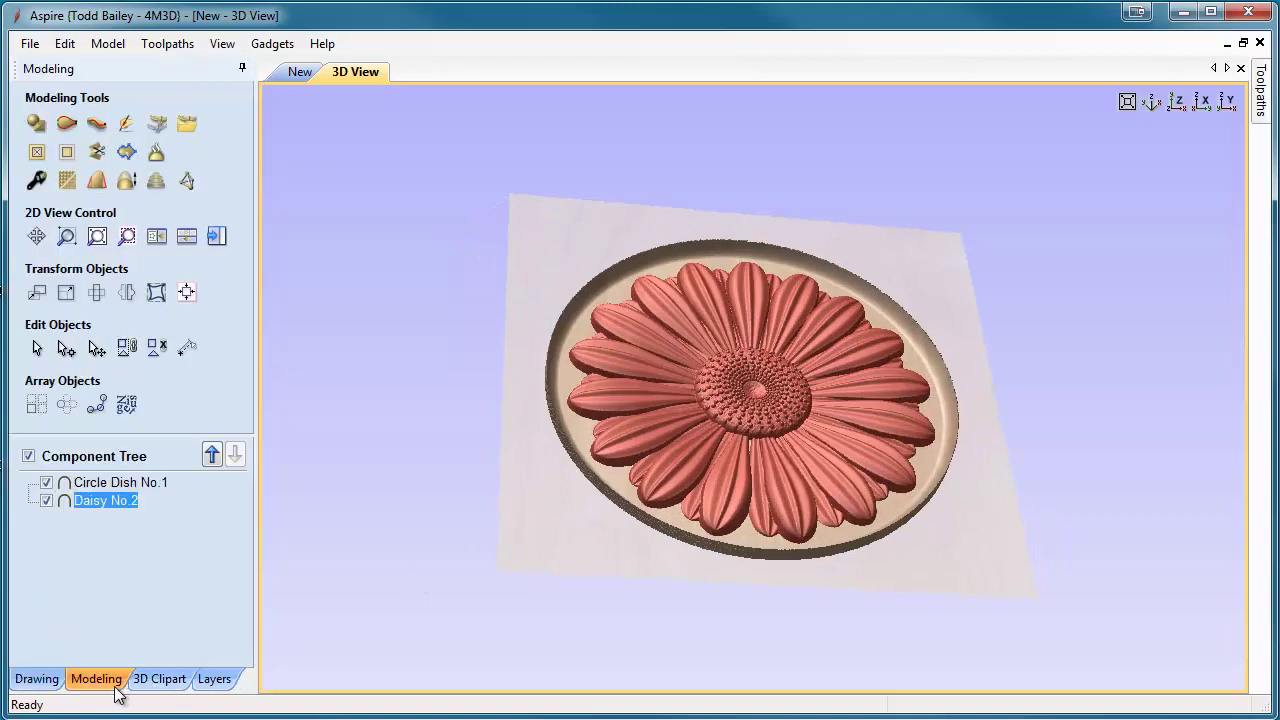
pyautogui.doubleClick(100, 502)
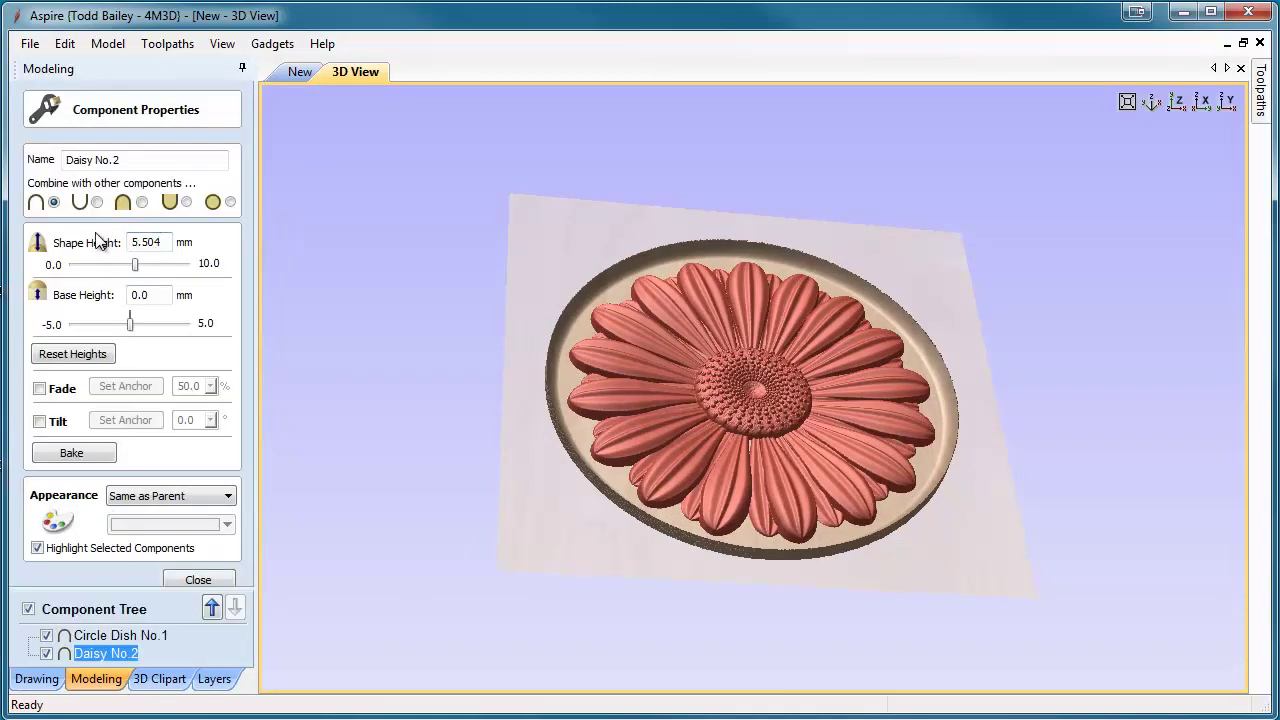
pyautogui.moveTo(164, 242); pyautogui.dragTo(106, 252)
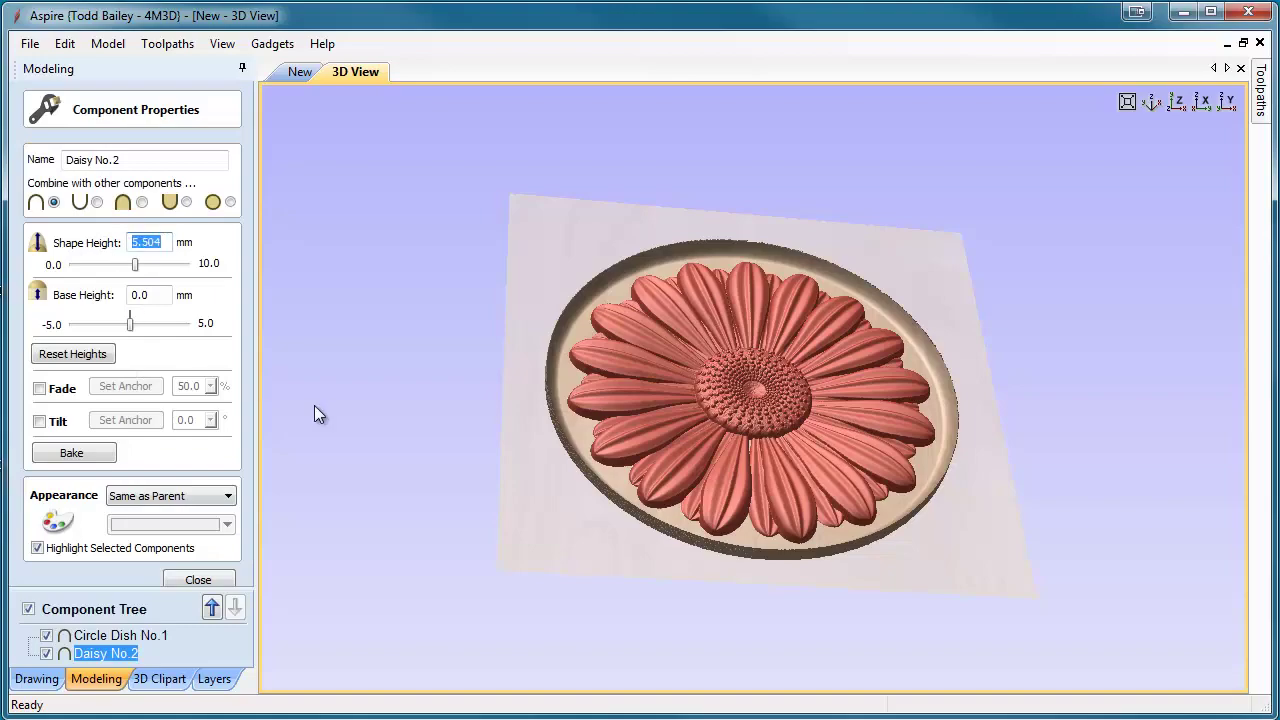
pyautogui.write('4.95')
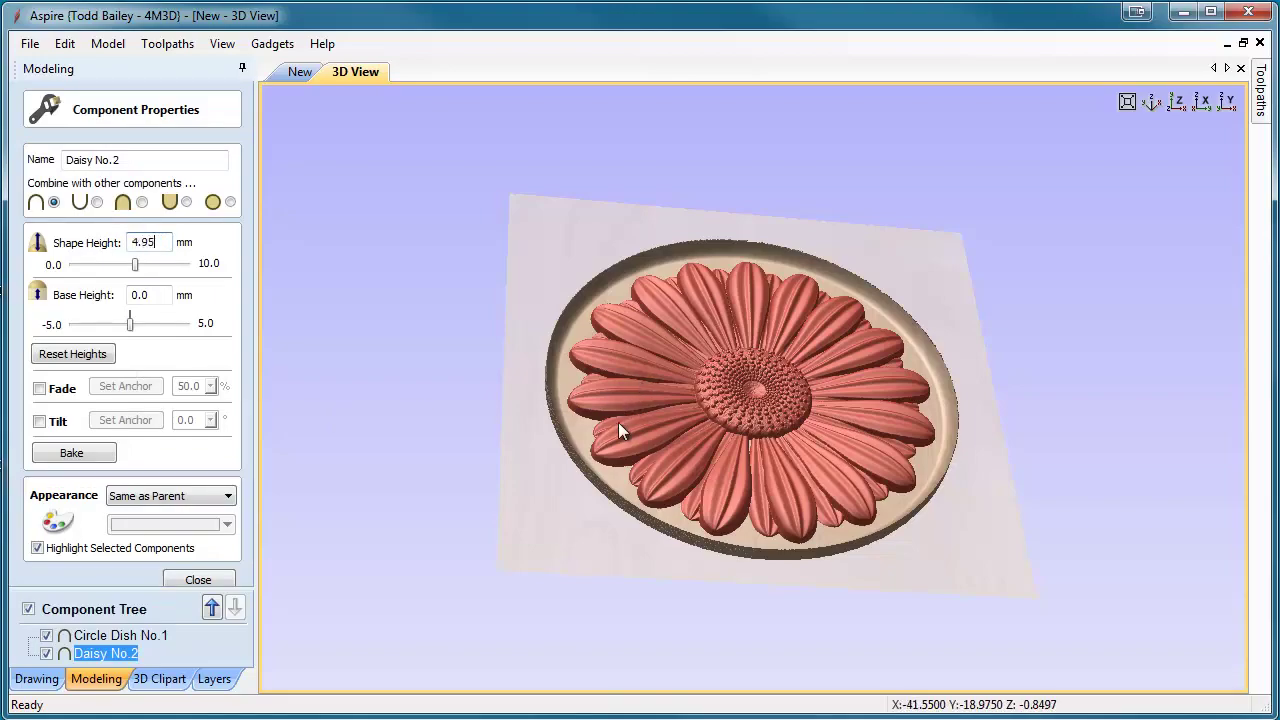
pyautogui.press('Return')
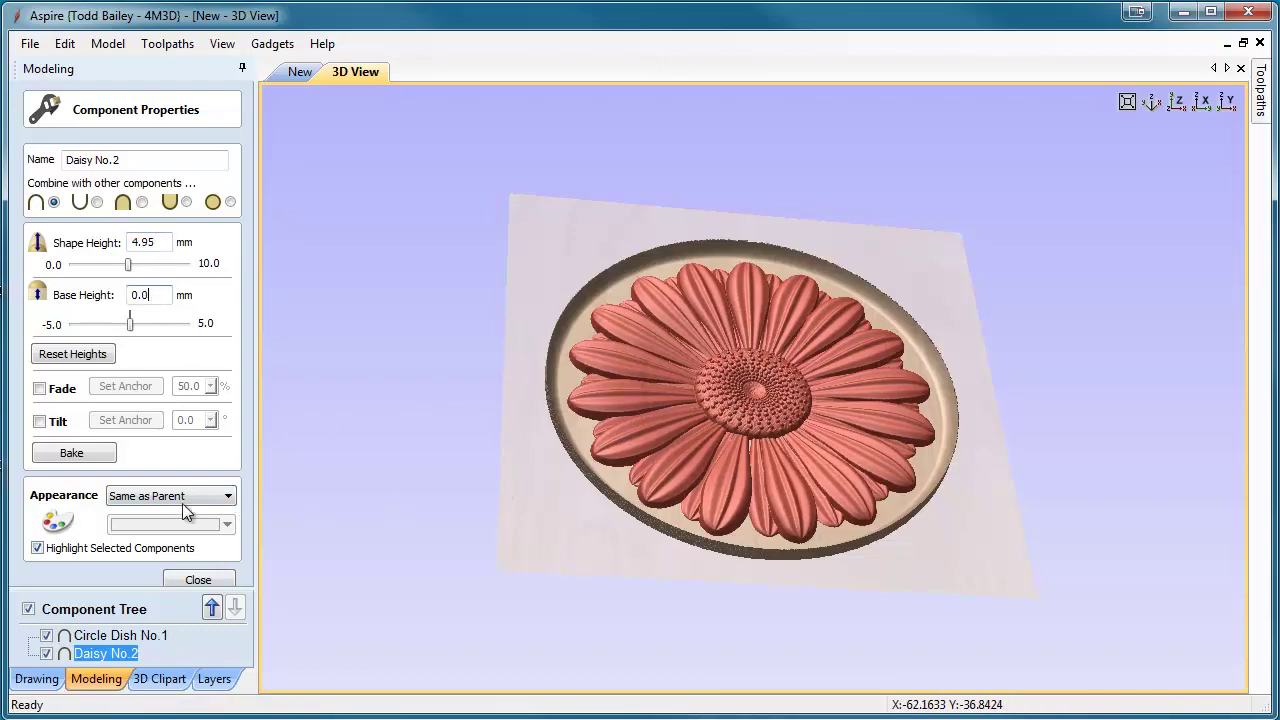
pyautogui.click(196, 579)
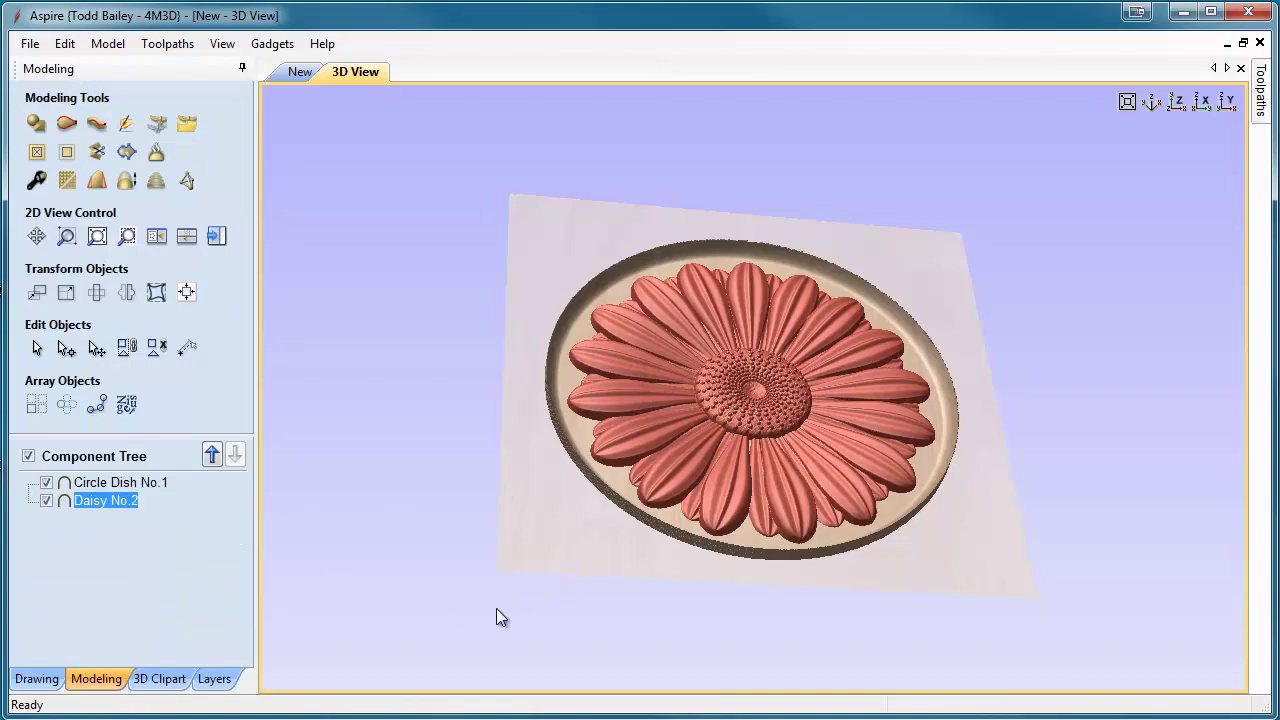
pyautogui.moveTo(484, 608); pyautogui.dragTo(797, 362)
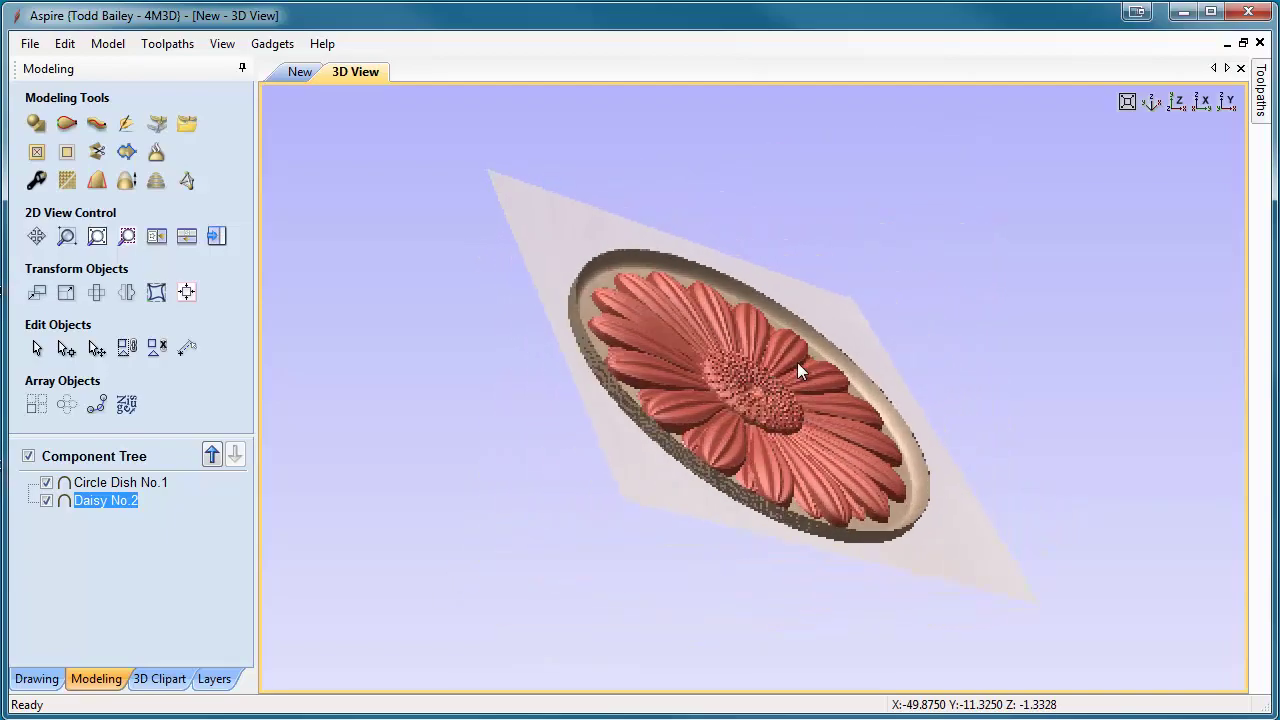